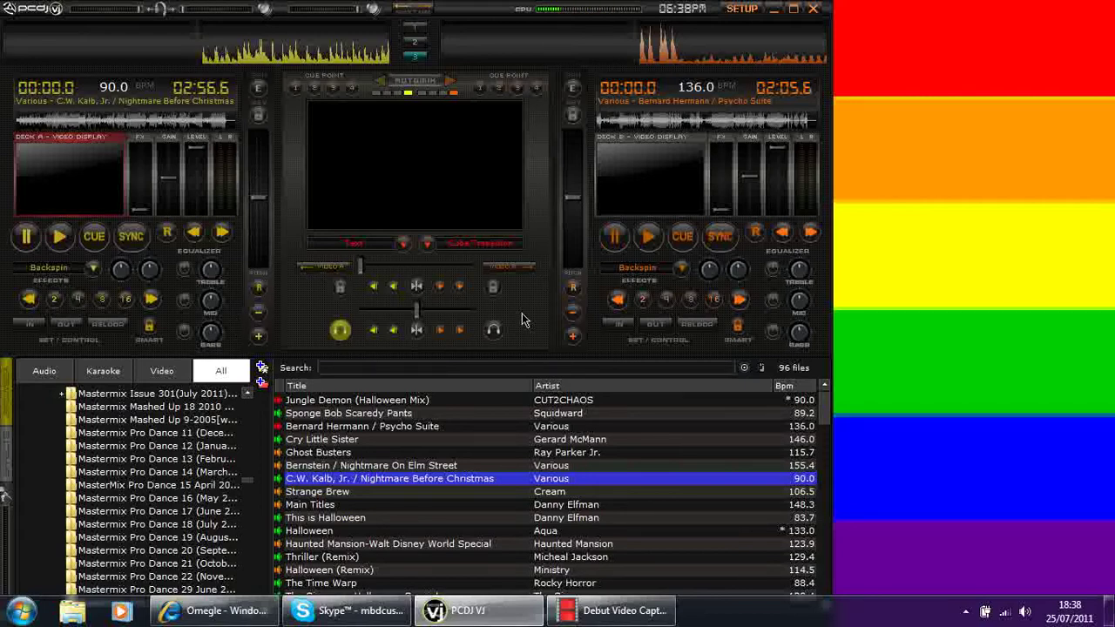
Step: Look through the Settings Options, Performances and Remote Control pages, then close Settings
left_click(742, 10)
left_click(540, 167)
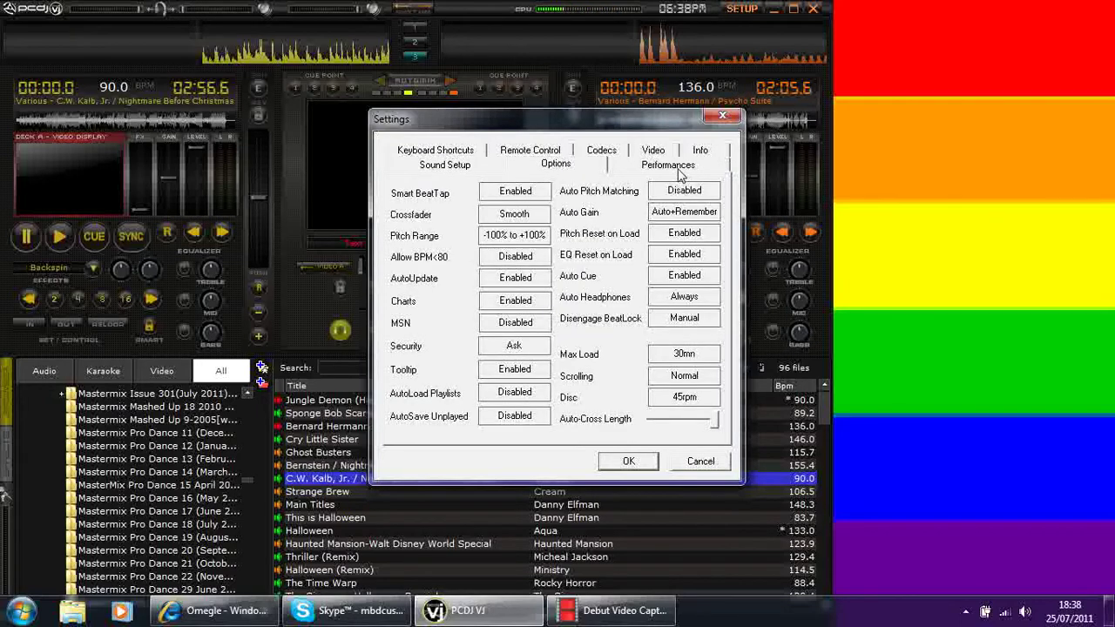
left_click(678, 168)
left_click(532, 152)
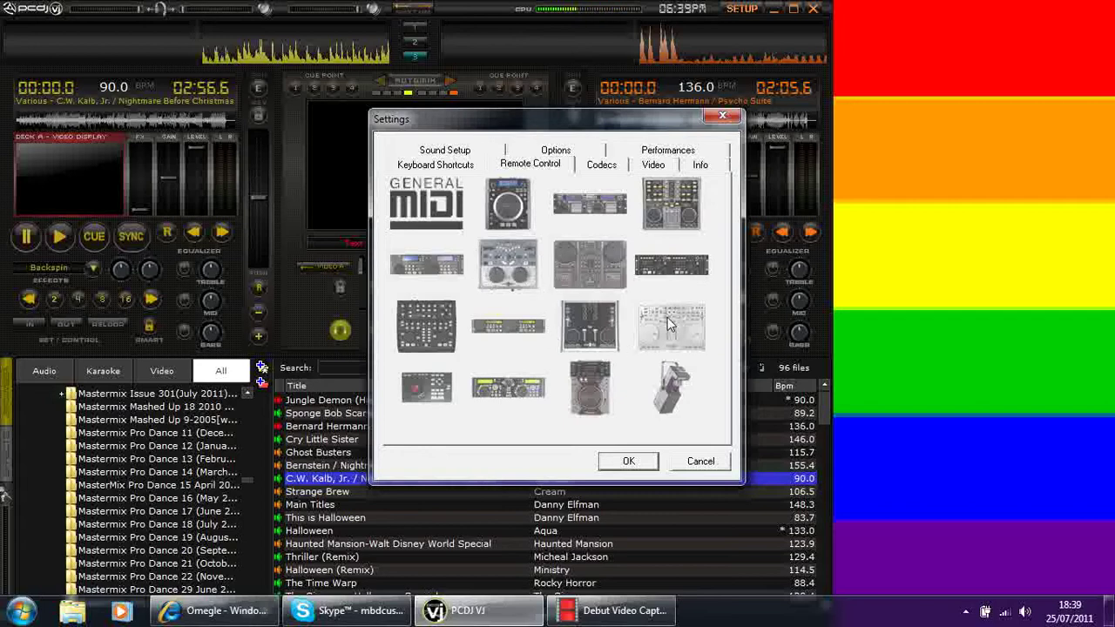
left_click(641, 461)
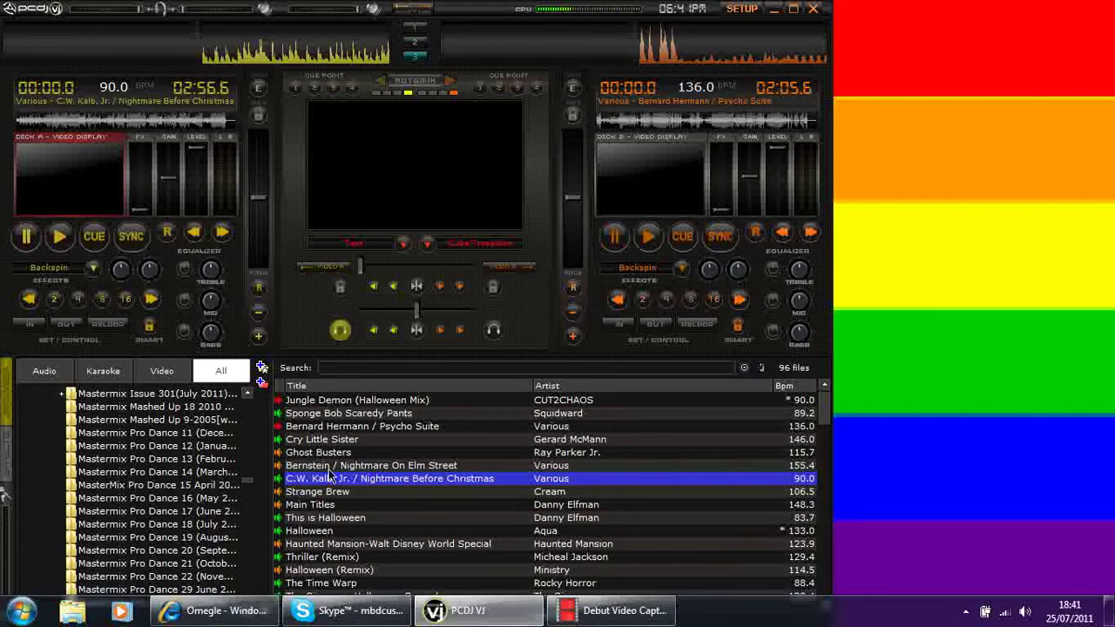
Step: Scroll the folder tree down to the UK Top 40 Singles Chart folders and reopen Settings
left_click_drag(250, 488, 259, 567)
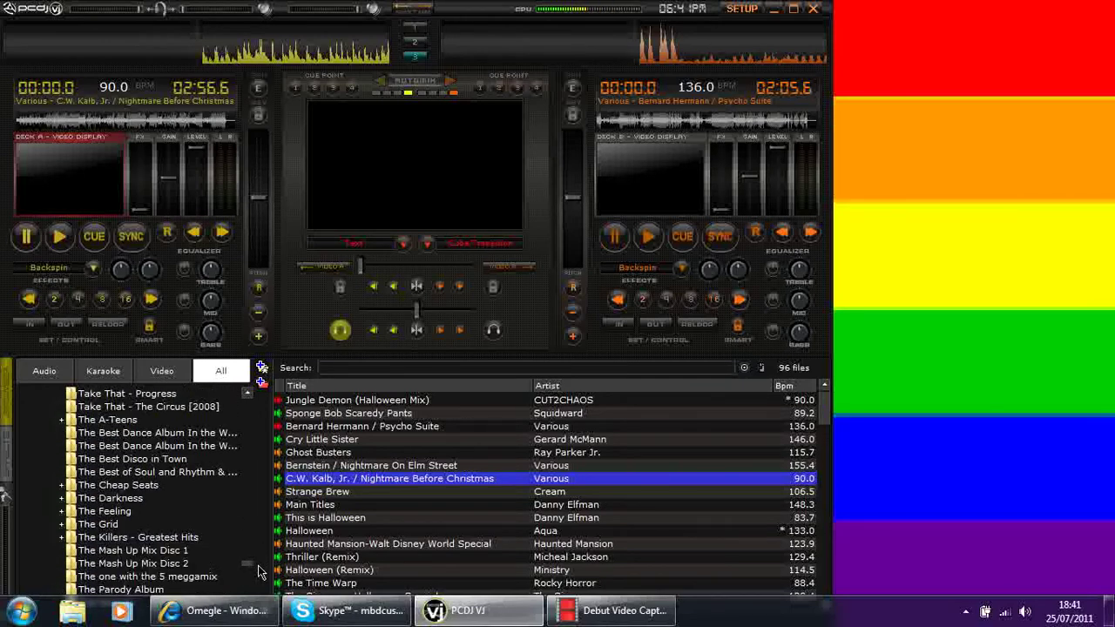
scroll(258, 575, "down", 10)
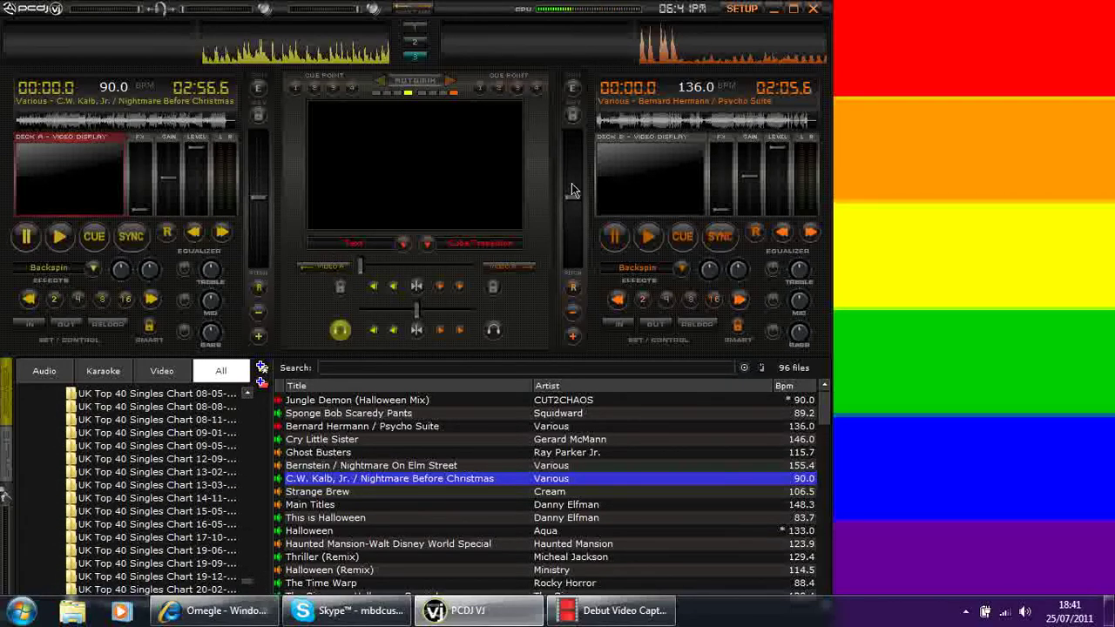
left_click(746, 11)
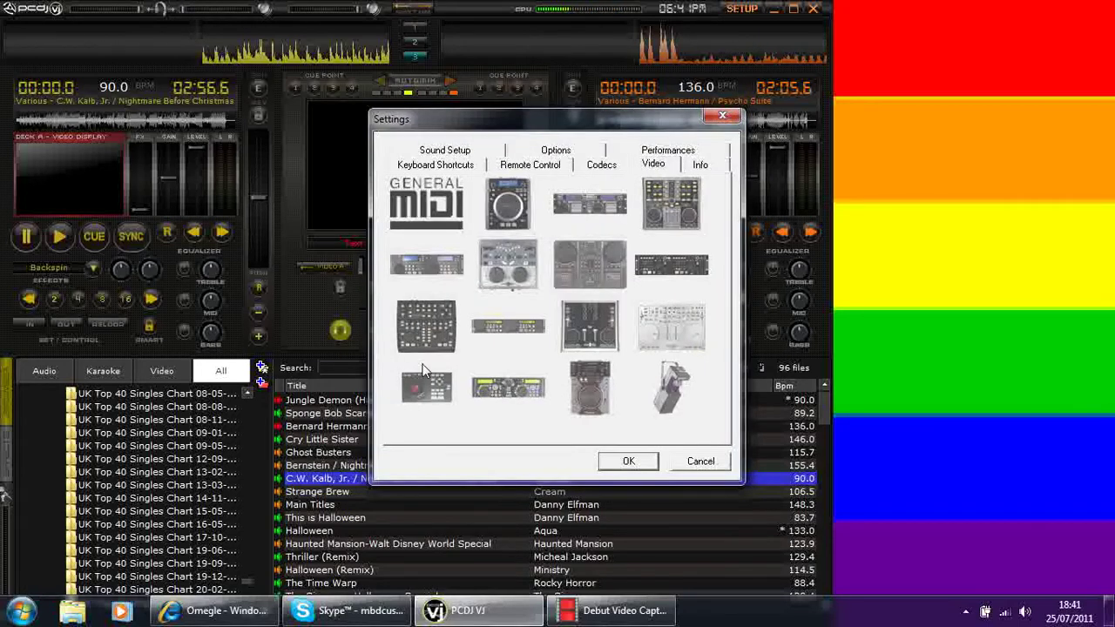
Step: Show the Keyboard Shortcuts page, select the [B] beatlock row and scroll the list
left_click(435, 165)
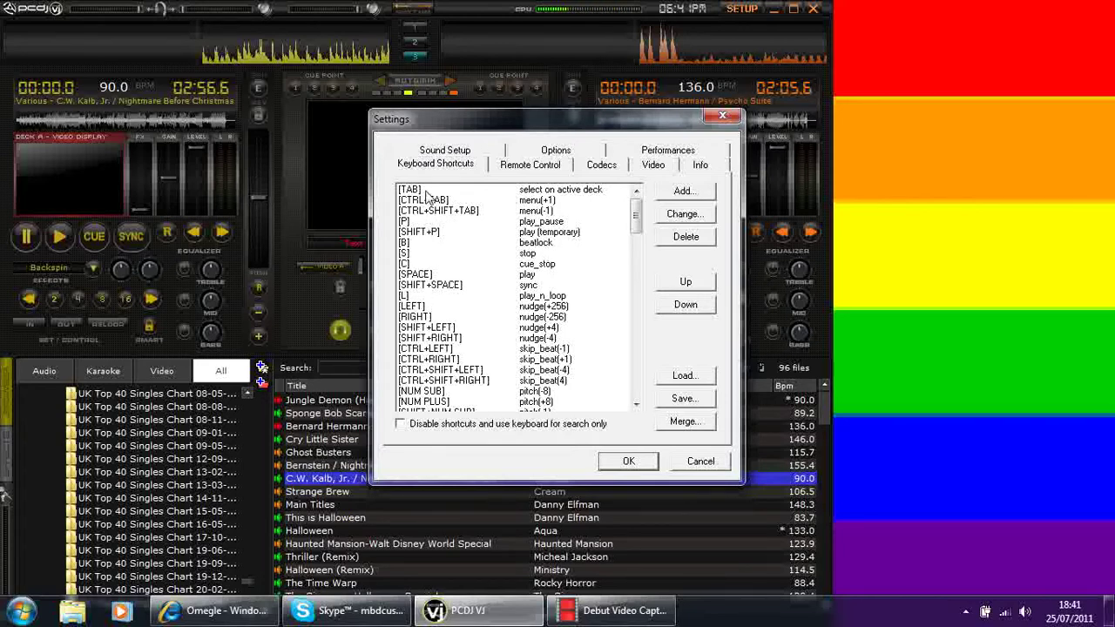
left_click(423, 245)
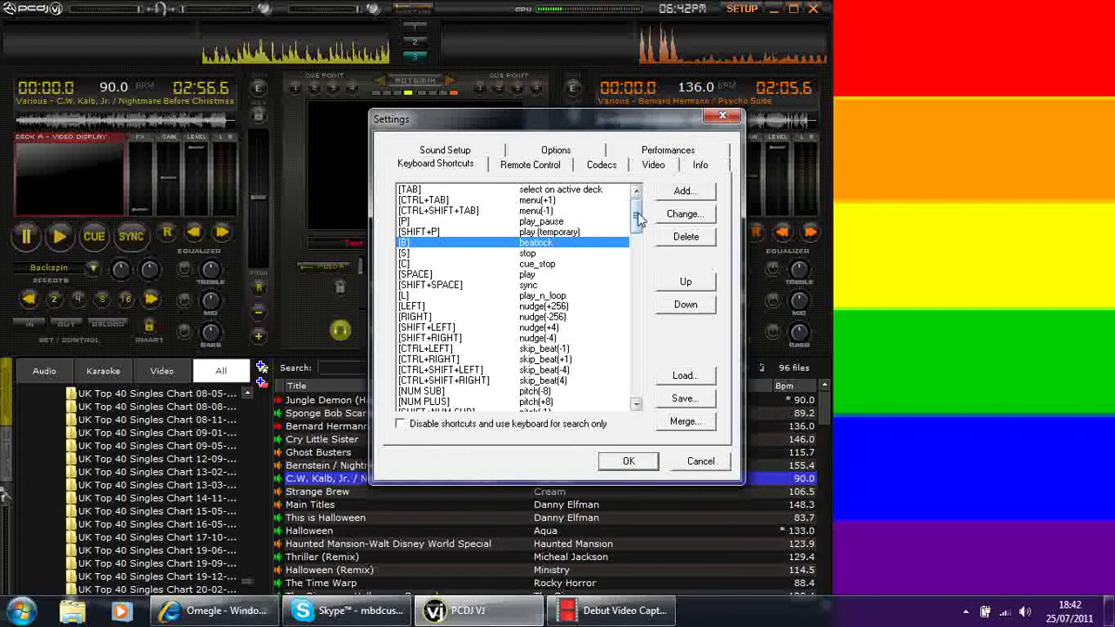
mouse_move(638, 218)
left_mouse_down()
mouse_move(628, 389)
mouse_move(636, 209)
left_mouse_up()
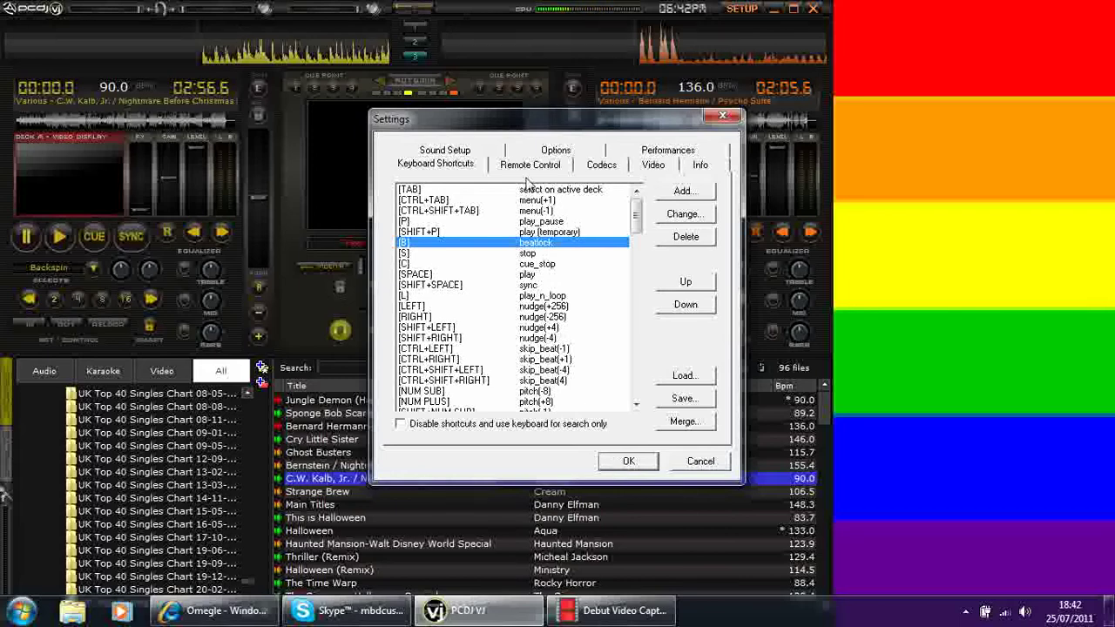
Step: On the Remote Control page, toggle Numark iCDX Activate on and off twice, ending deactivated
left_click(528, 165)
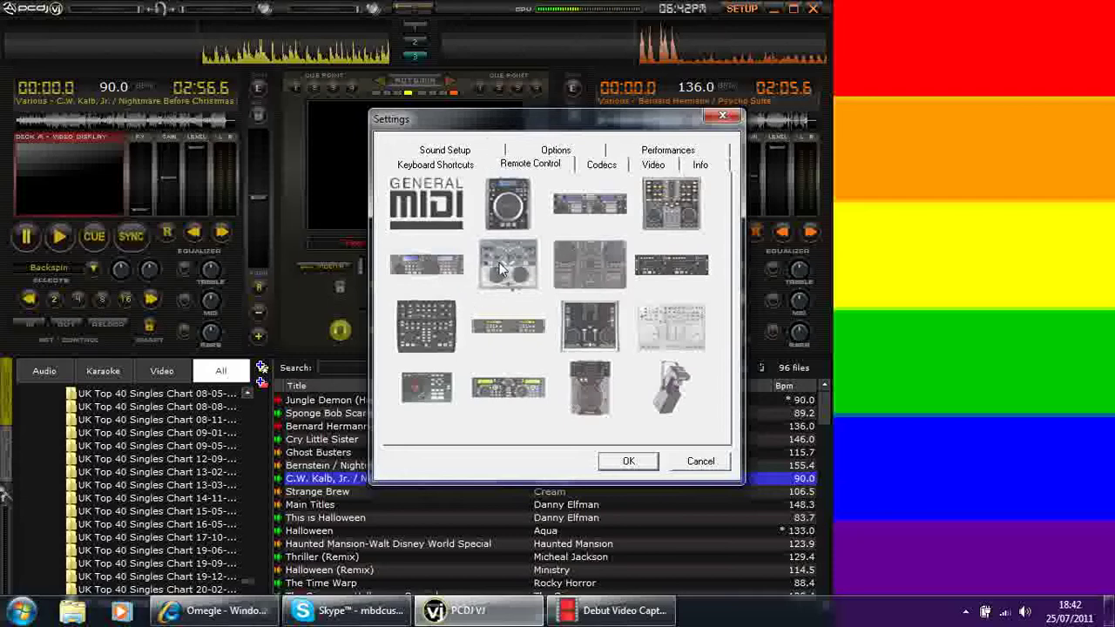
right_click(512, 202)
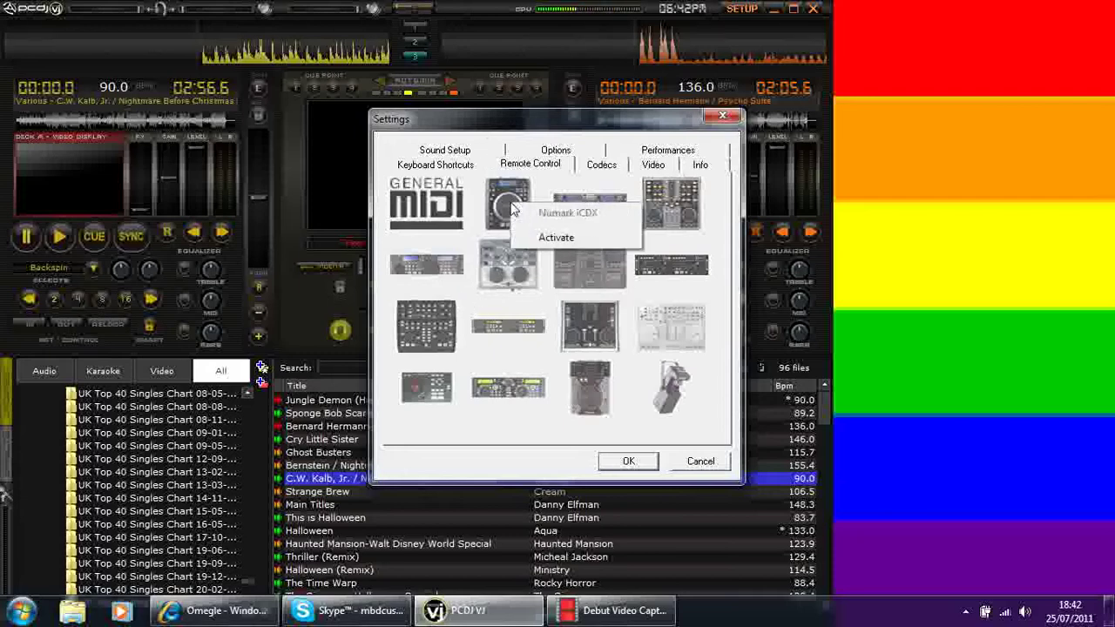
left_click(558, 238)
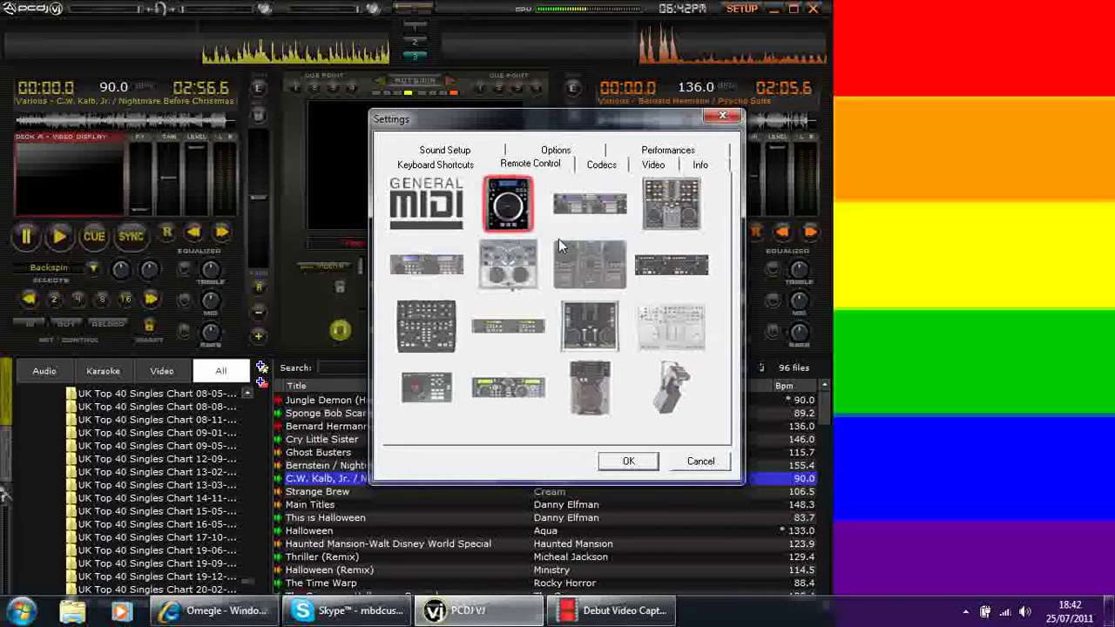
left_click(505, 207)
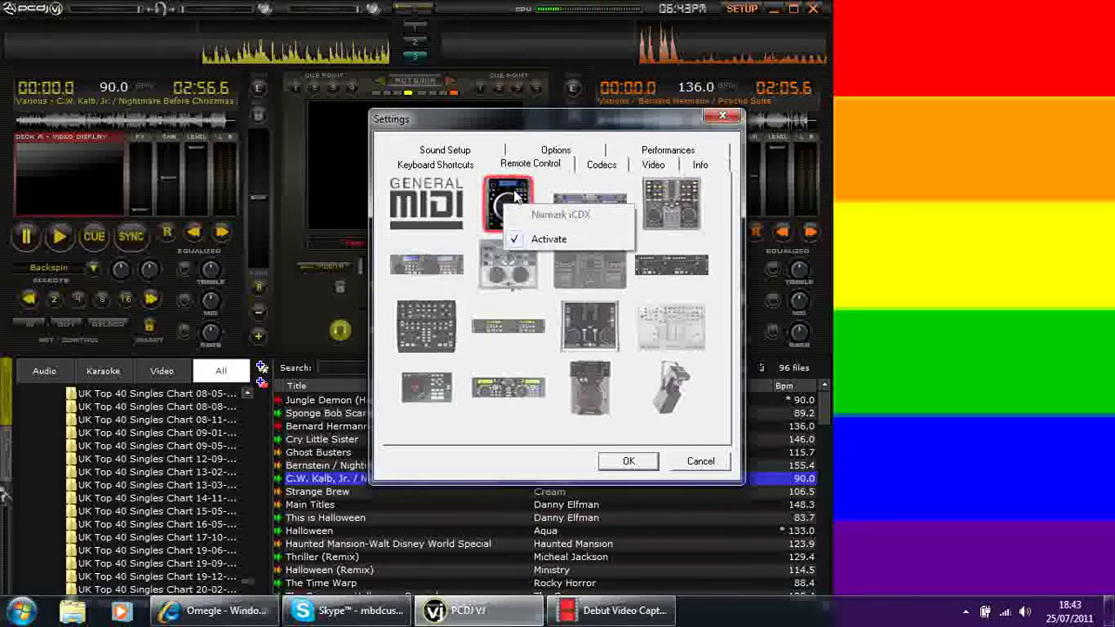
left_click(540, 239)
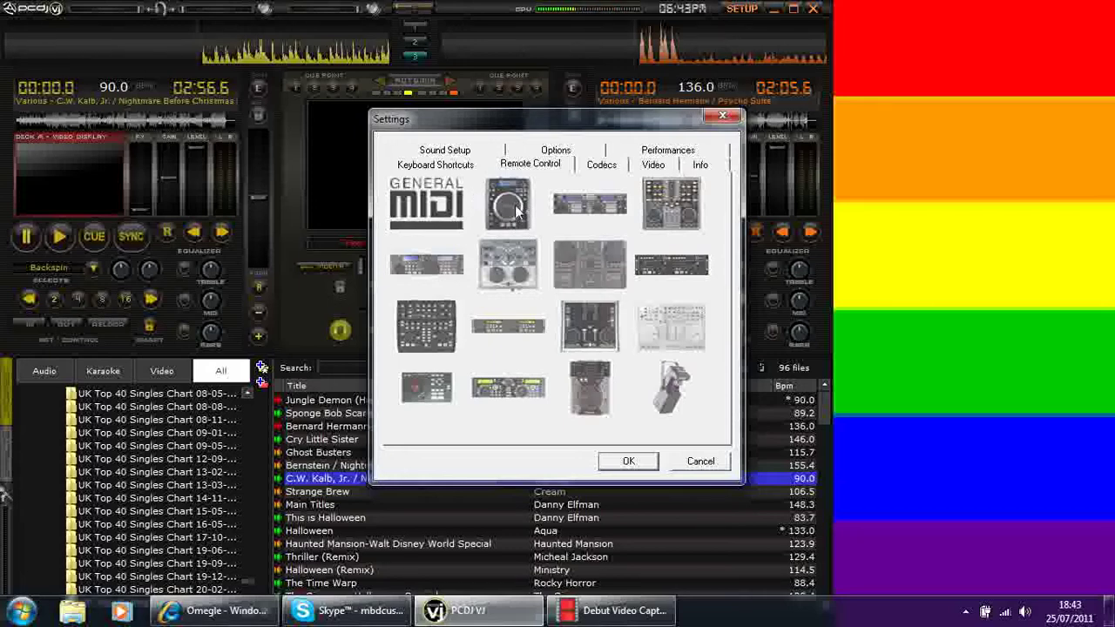
left_click(521, 207)
left_click(551, 243)
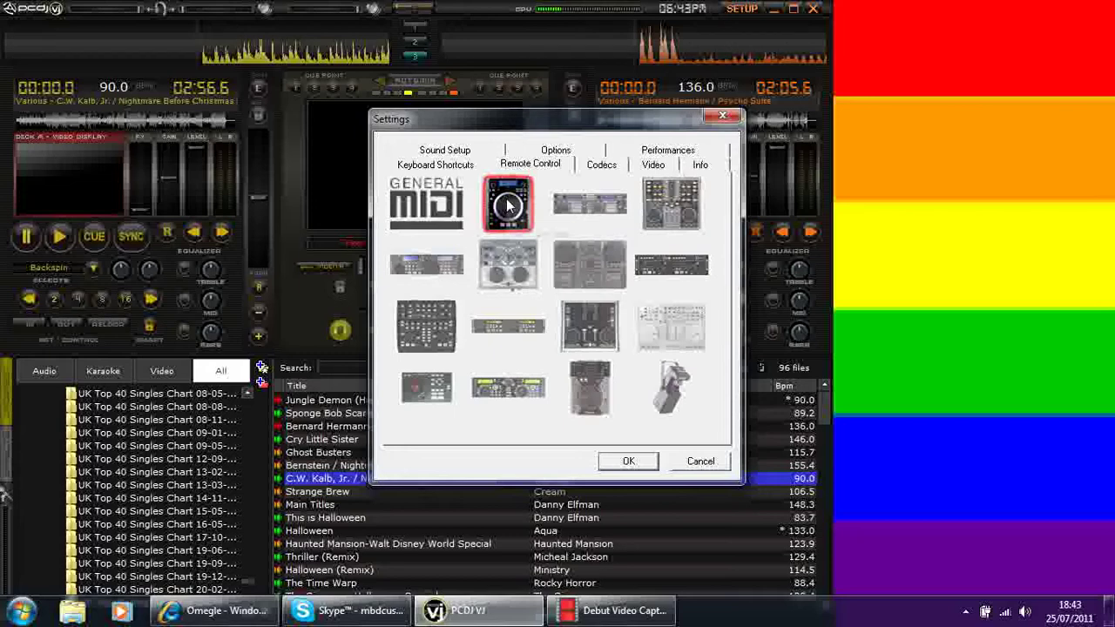
left_click(512, 201)
left_click(552, 235)
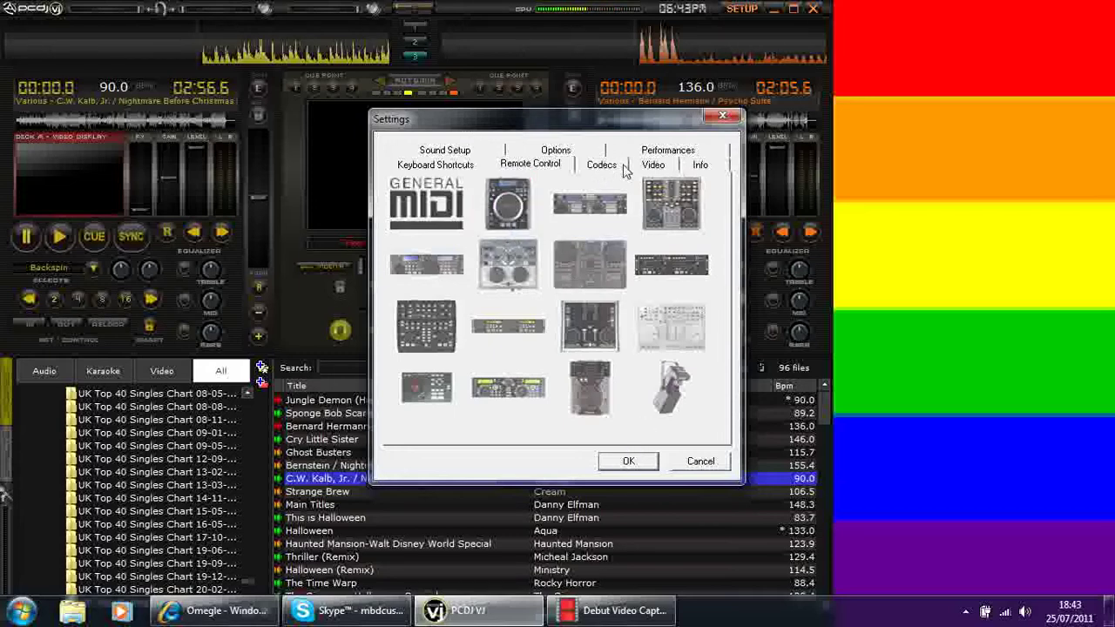
Step: View the Video page, then the Codecs page mapping file extensions to decoders
left_click(653, 171)
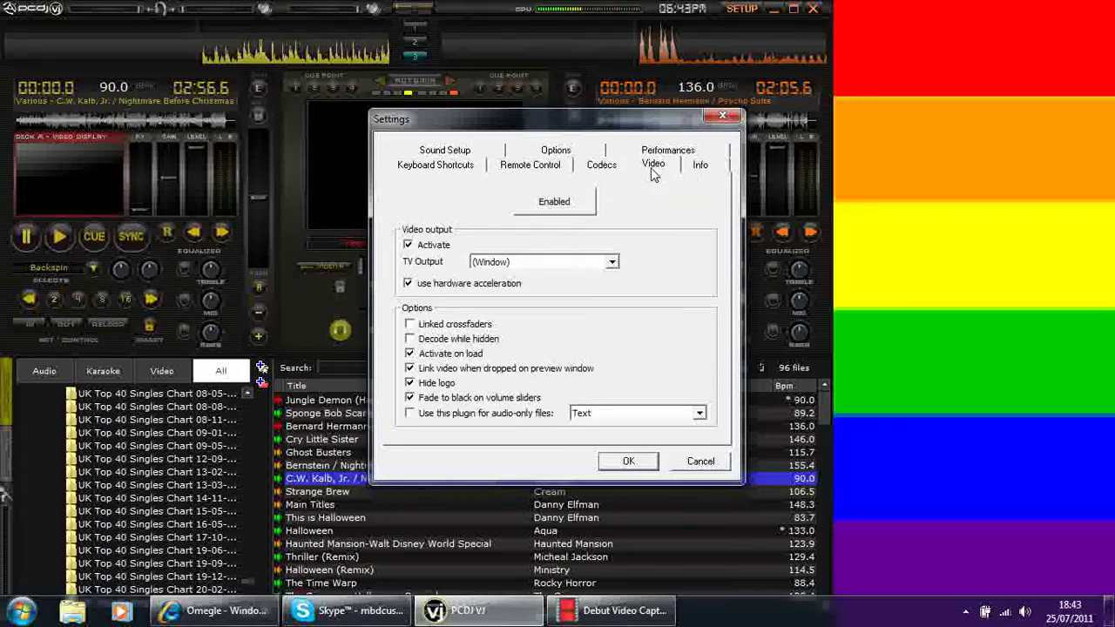
left_click(601, 170)
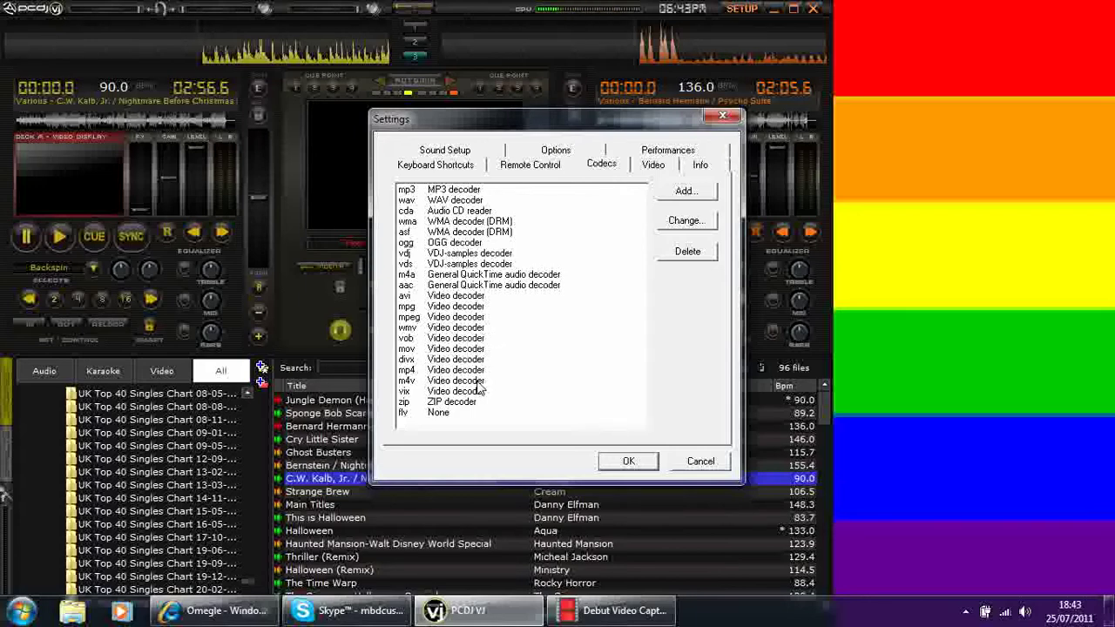
Step: Inspect the mp3, wav, wma, vdj, m4a, vob, divx and mpeg decoder entries, then view the Info page
left_click(472, 191)
left_click(470, 202)
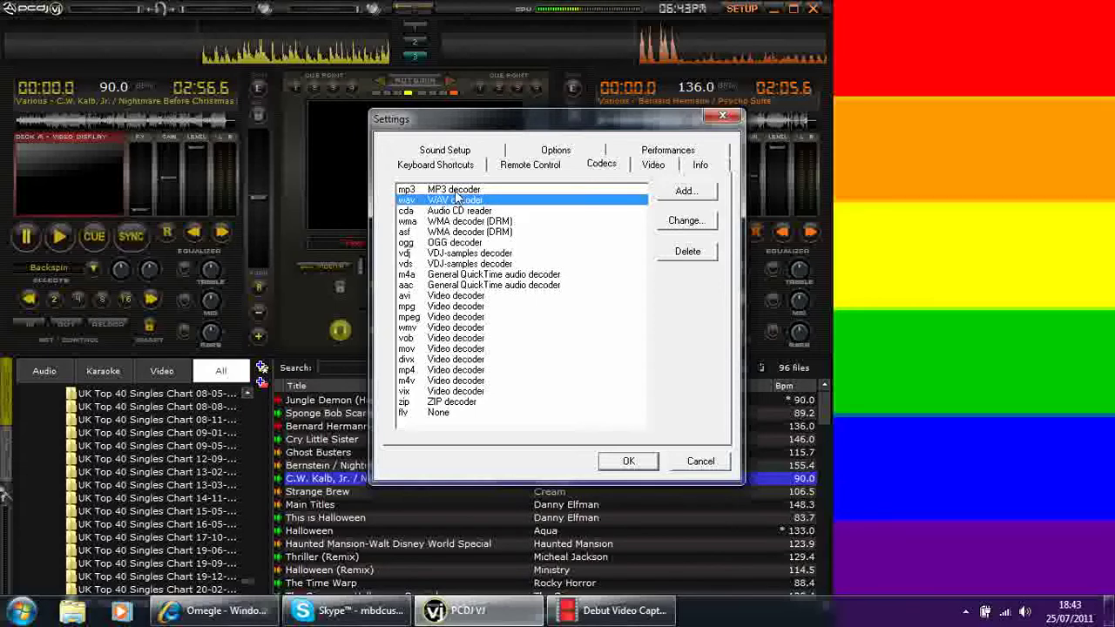
left_click(455, 222)
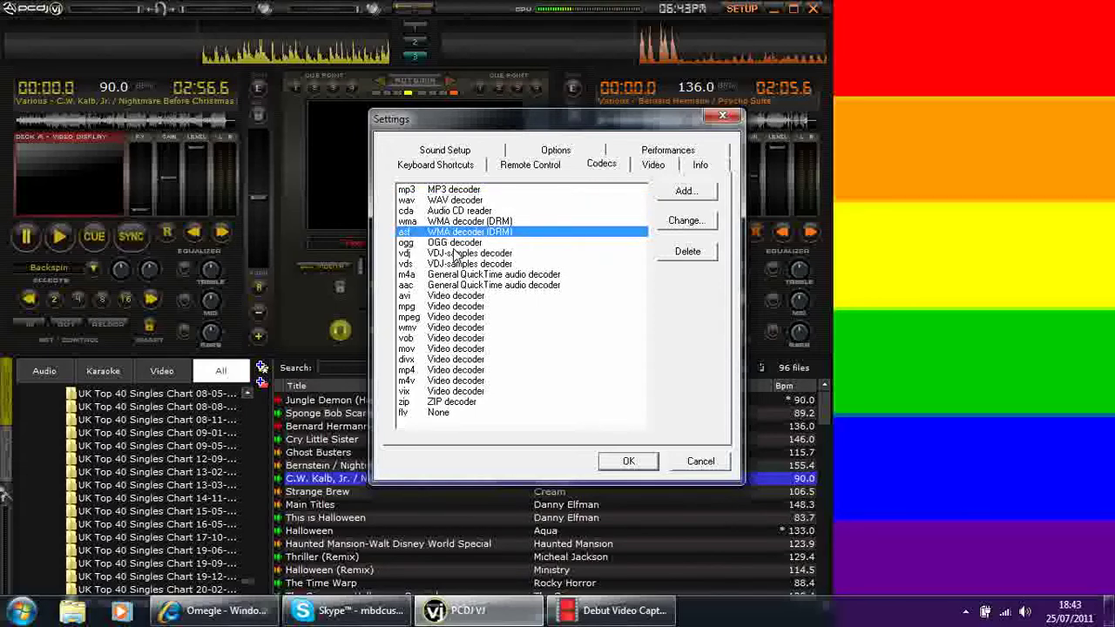
left_click(454, 252)
left_click(455, 190)
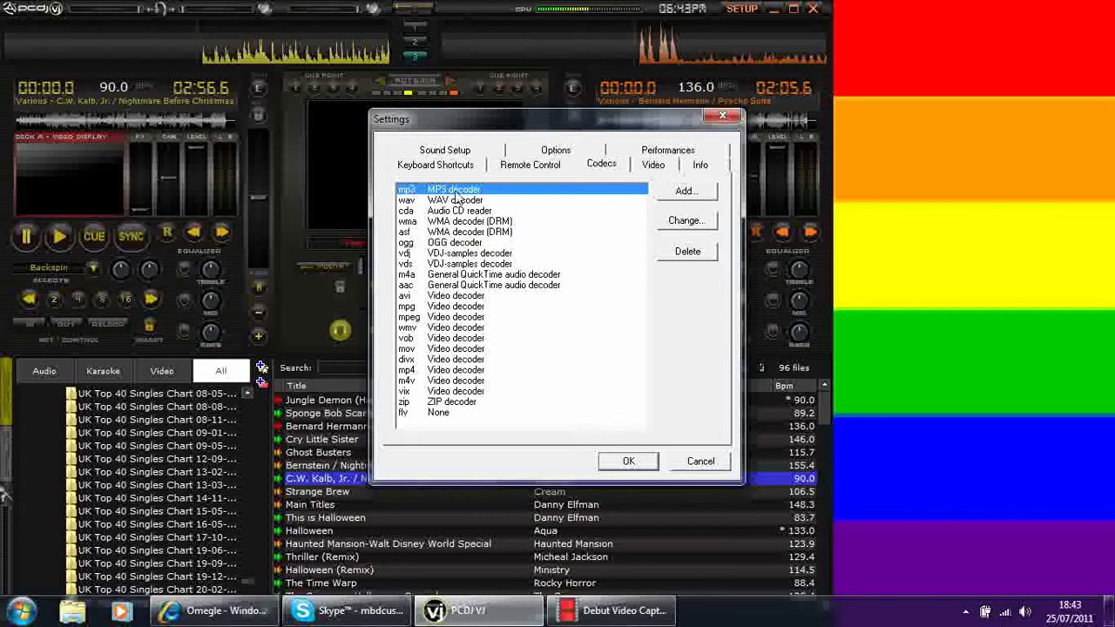
left_click(489, 223)
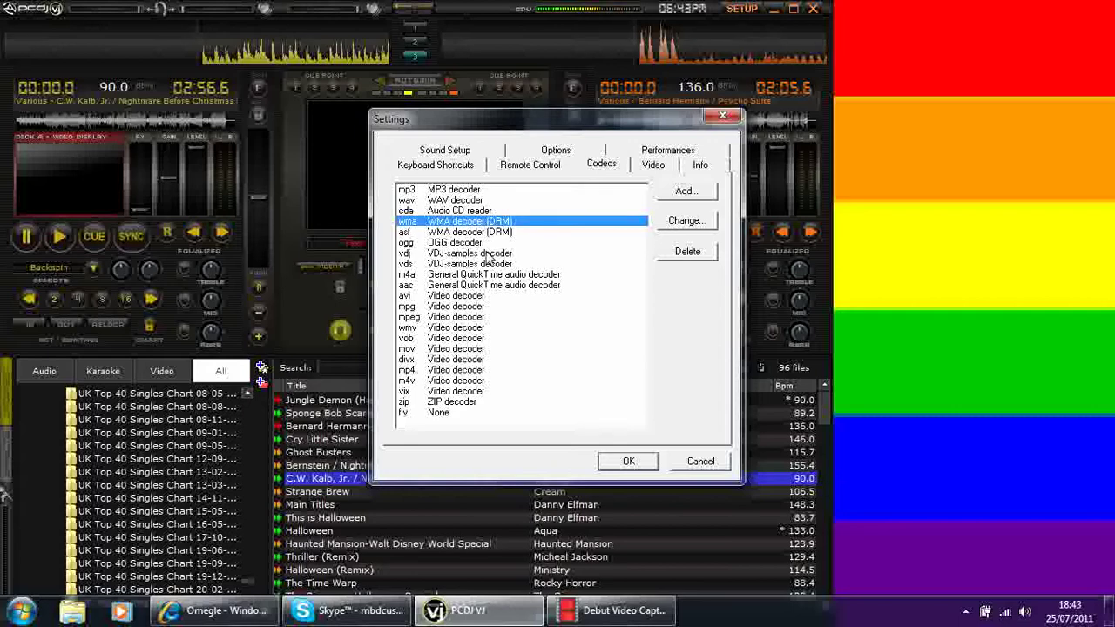
left_click(489, 255)
left_click(490, 275)
left_click(480, 339)
left_click(475, 360)
left_click(478, 319)
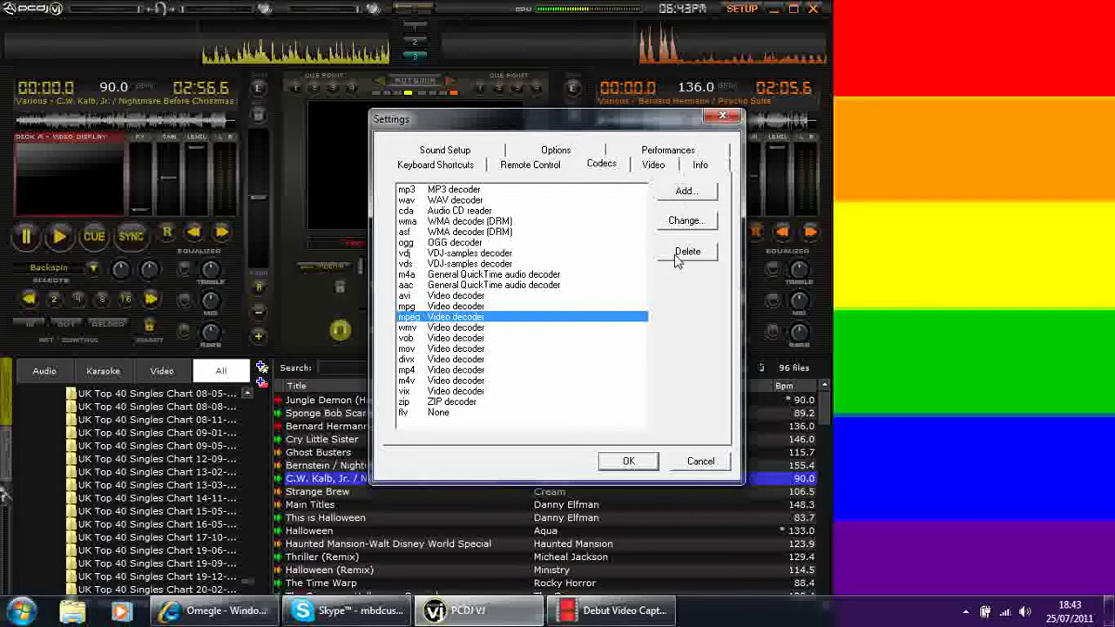
left_click(699, 166)
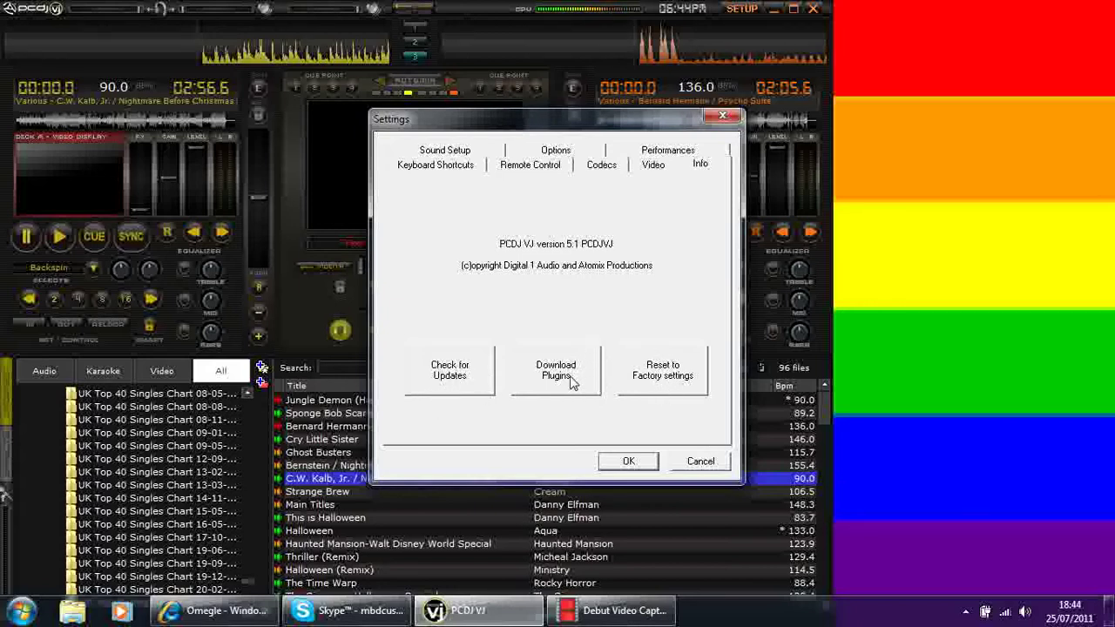
Step: Review the Performances quality settings, then return to the Options page
left_click(665, 154)
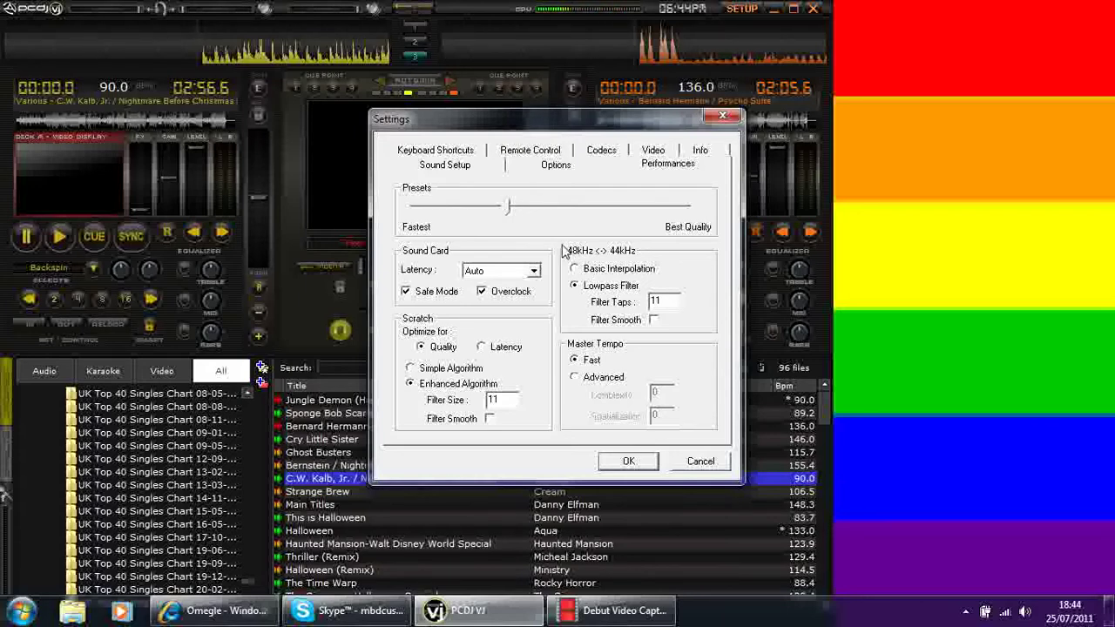
left_click(556, 167)
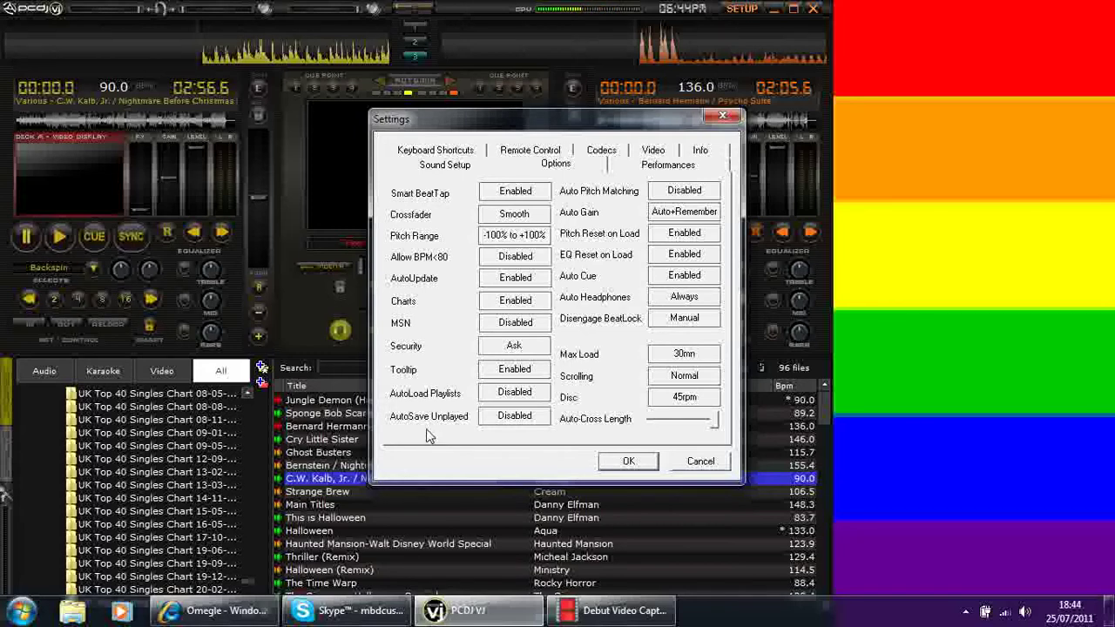
Step: Set the Sound Setup Outputs to External Mixer
left_click(428, 173)
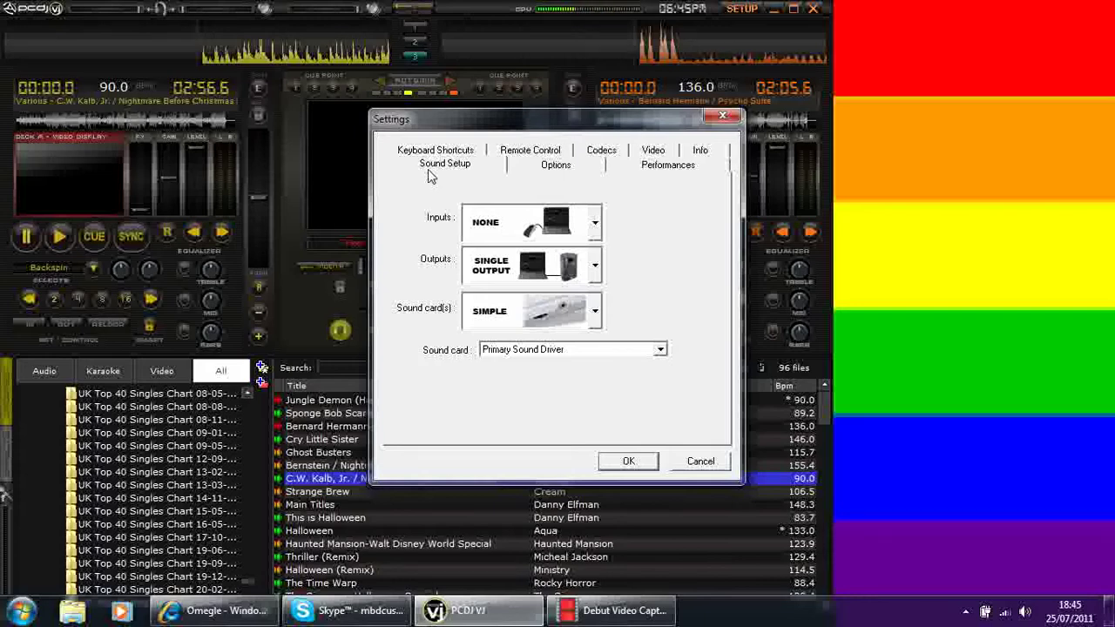
left_click(594, 265)
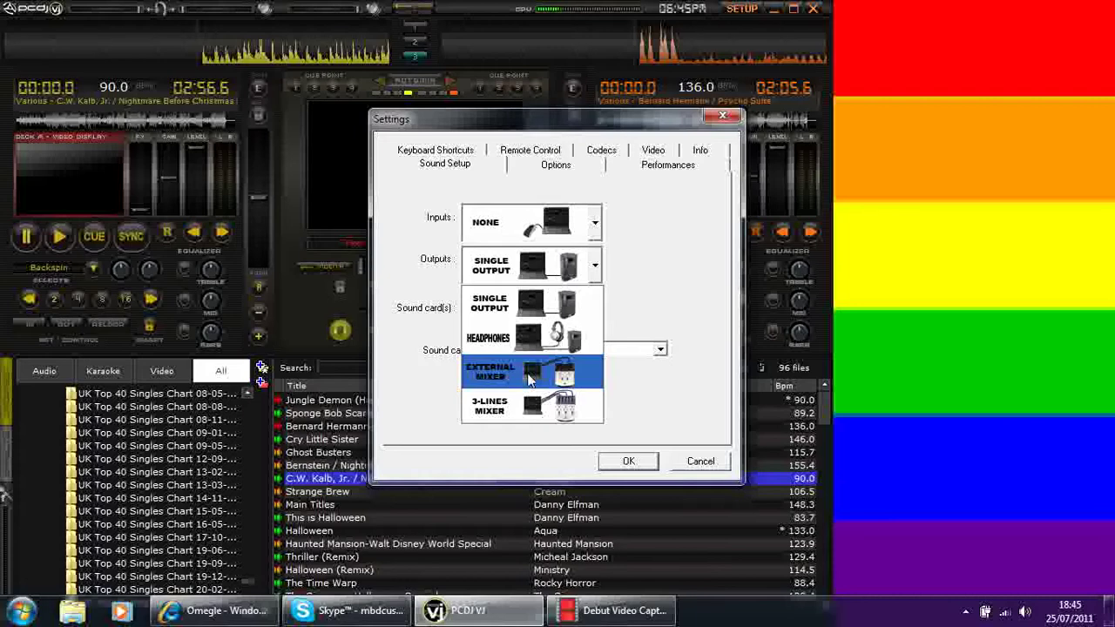
left_click(529, 376)
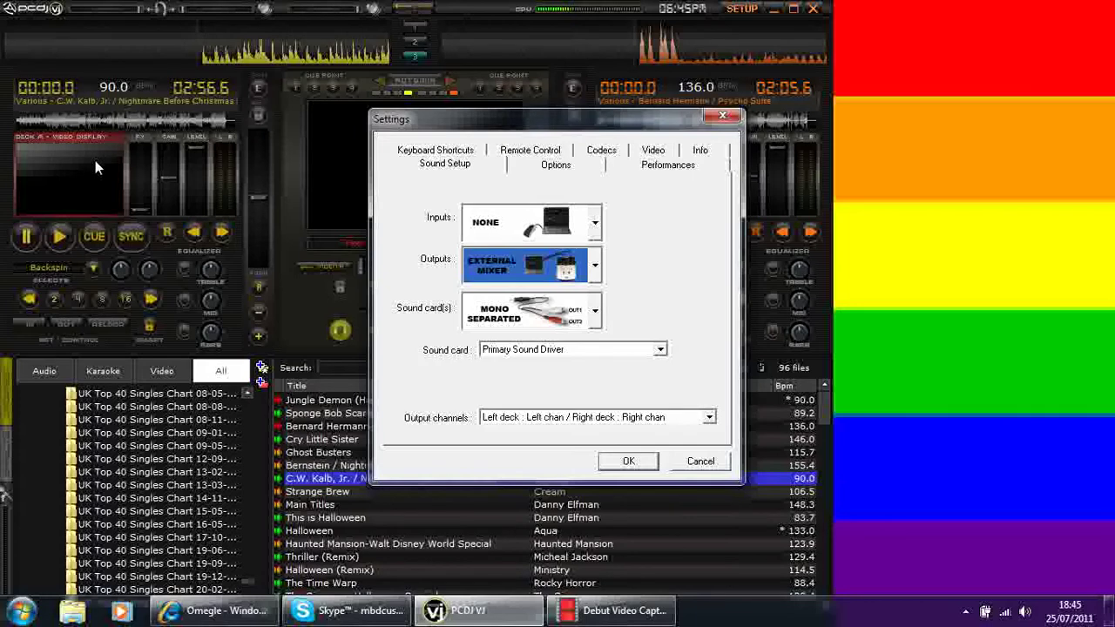
Step: Move Settings aside and switch Outputs to Single Output, keeping Simple sound card mode
left_click_drag(475, 113, 195, 70)
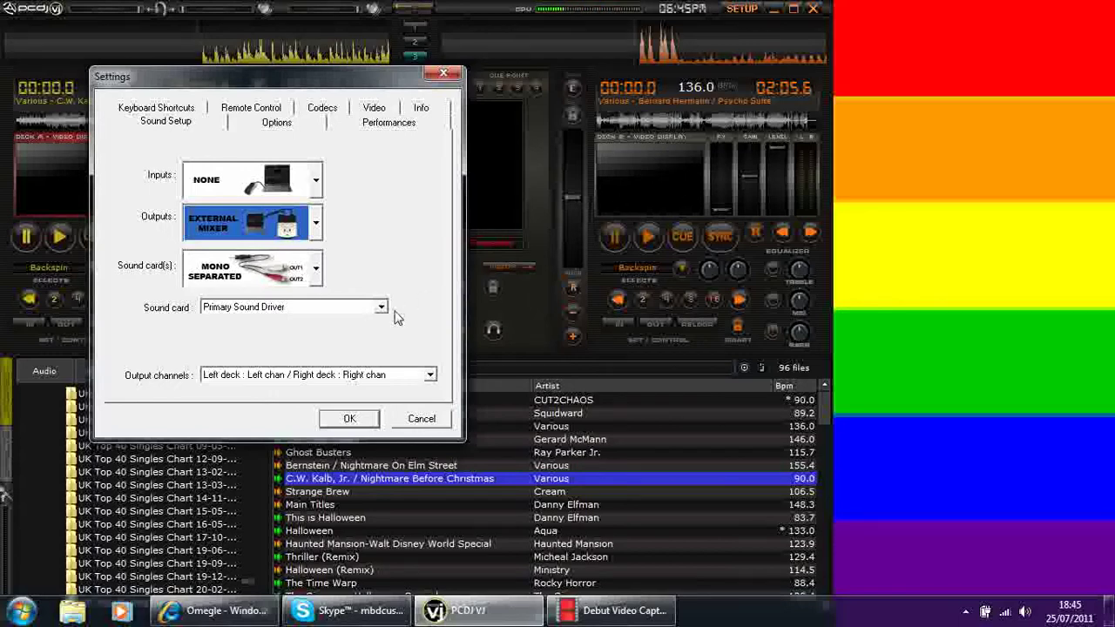
left_click(319, 228)
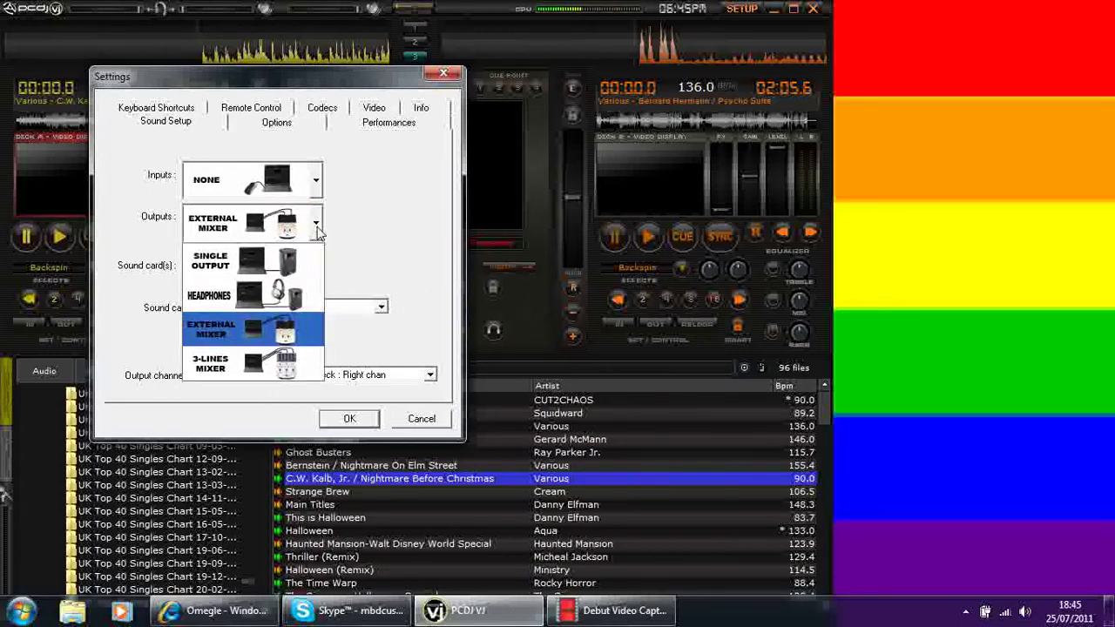
left_click(273, 274)
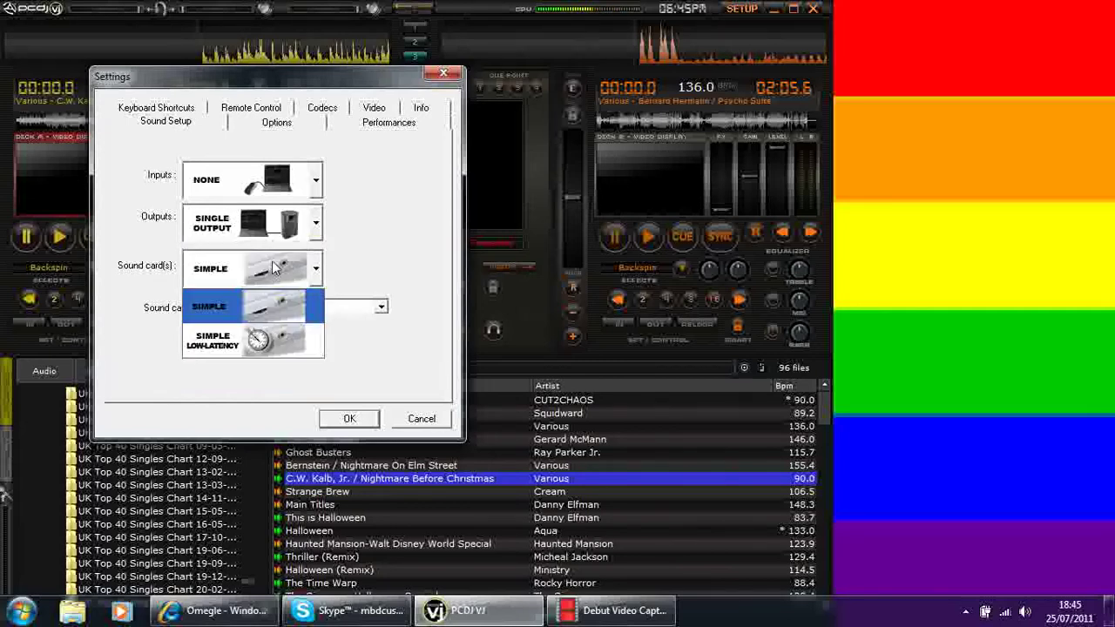
left_click(357, 248)
left_click(318, 227)
left_click(337, 257)
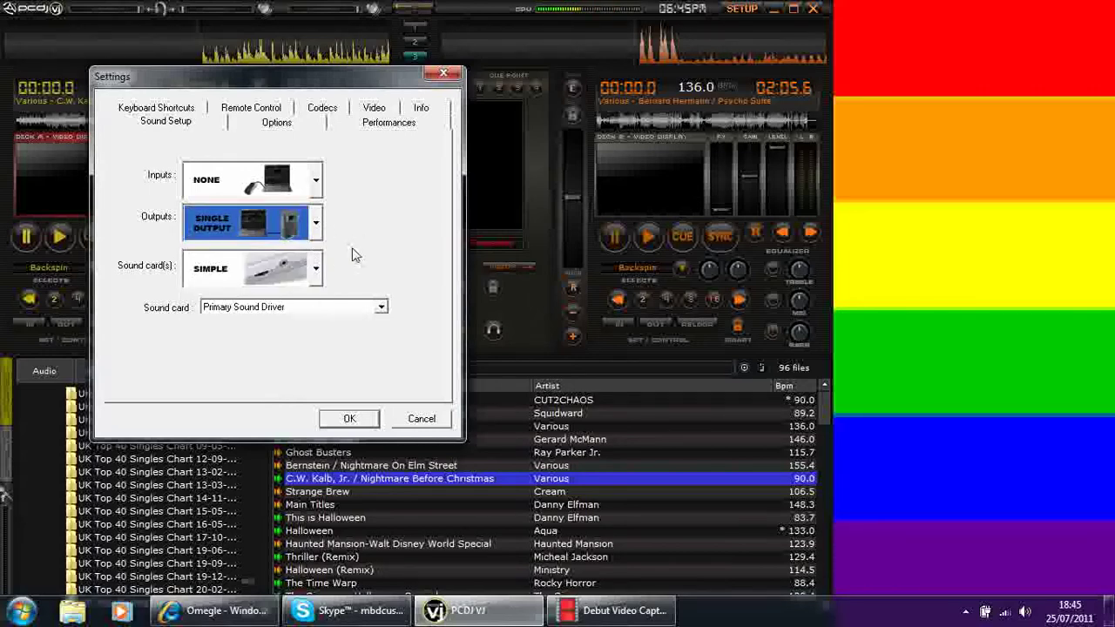
Step: Confirm the Single Output sound settings with OK, closing Settings
left_click(337, 420)
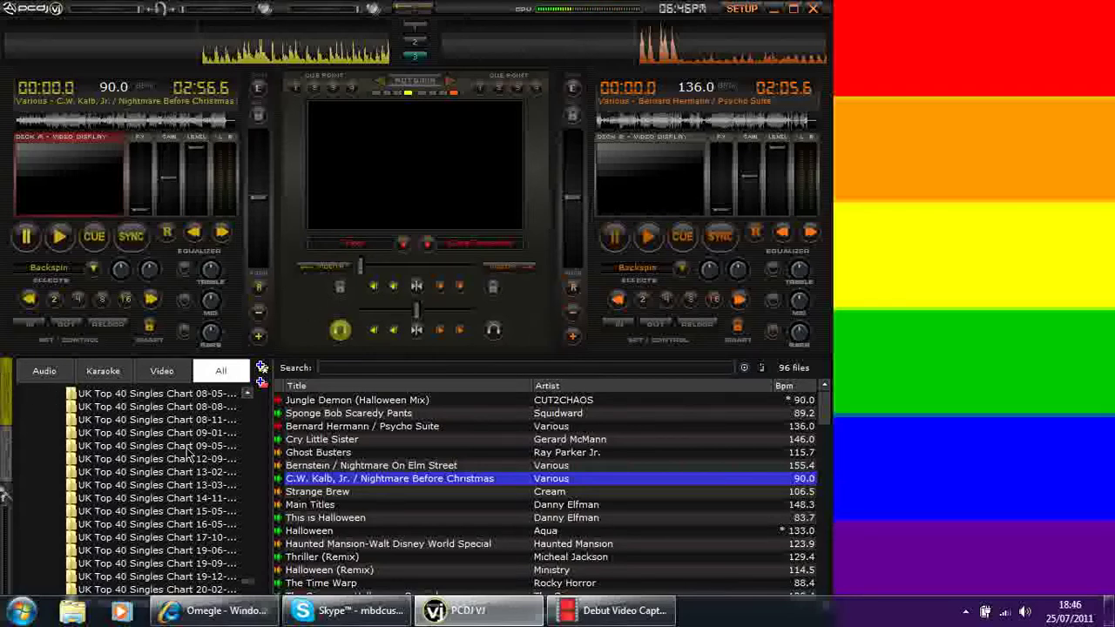
left_click(48, 376)
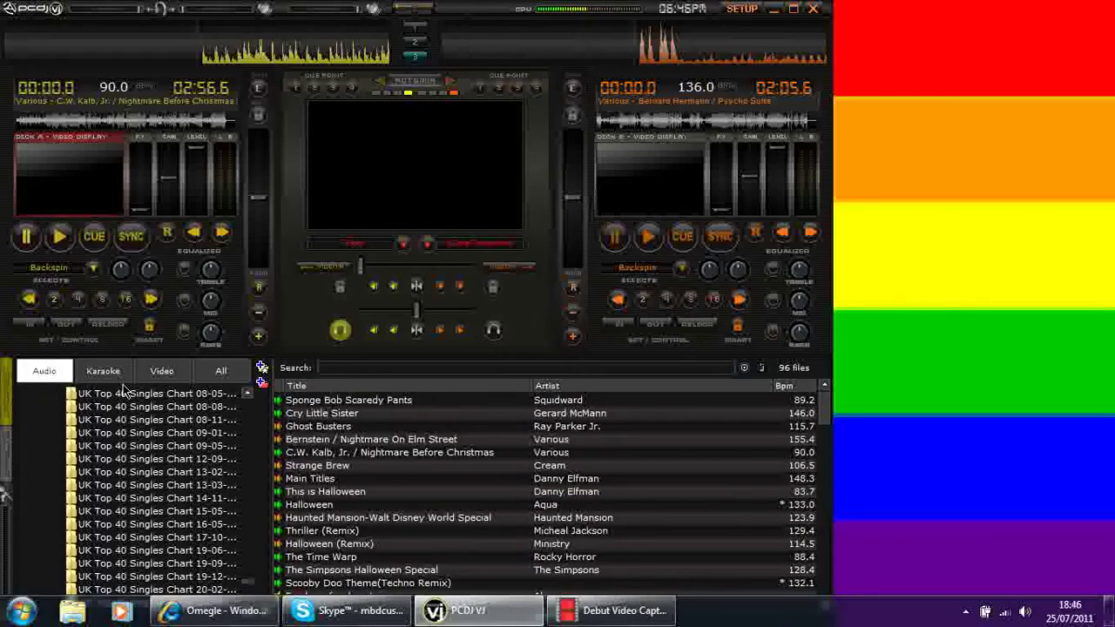
left_click(222, 372)
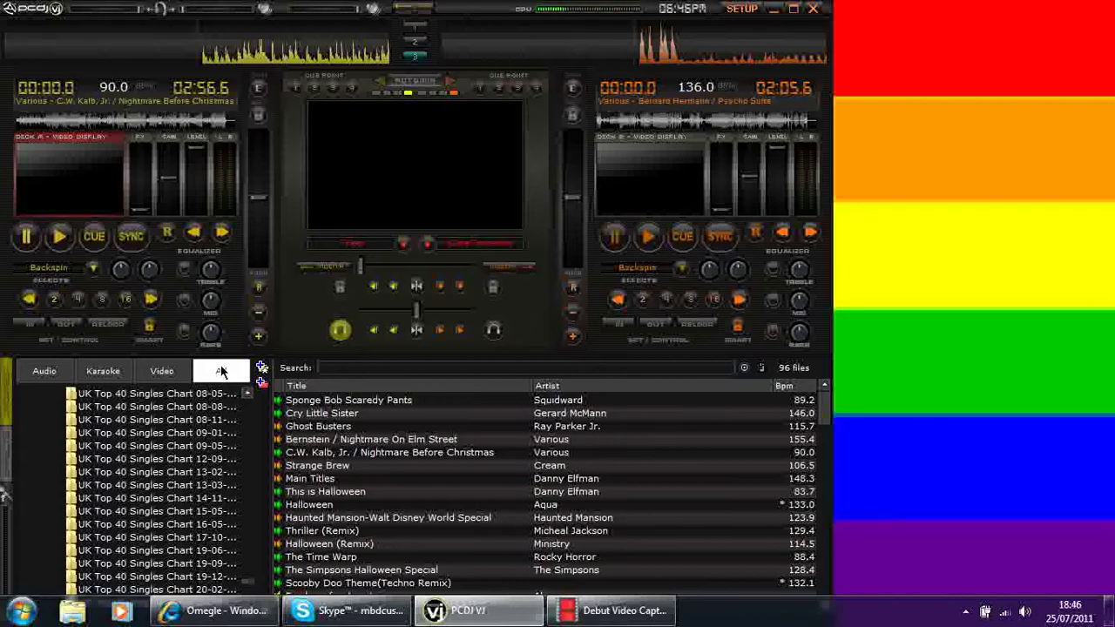
left_click(336, 367)
type("we")
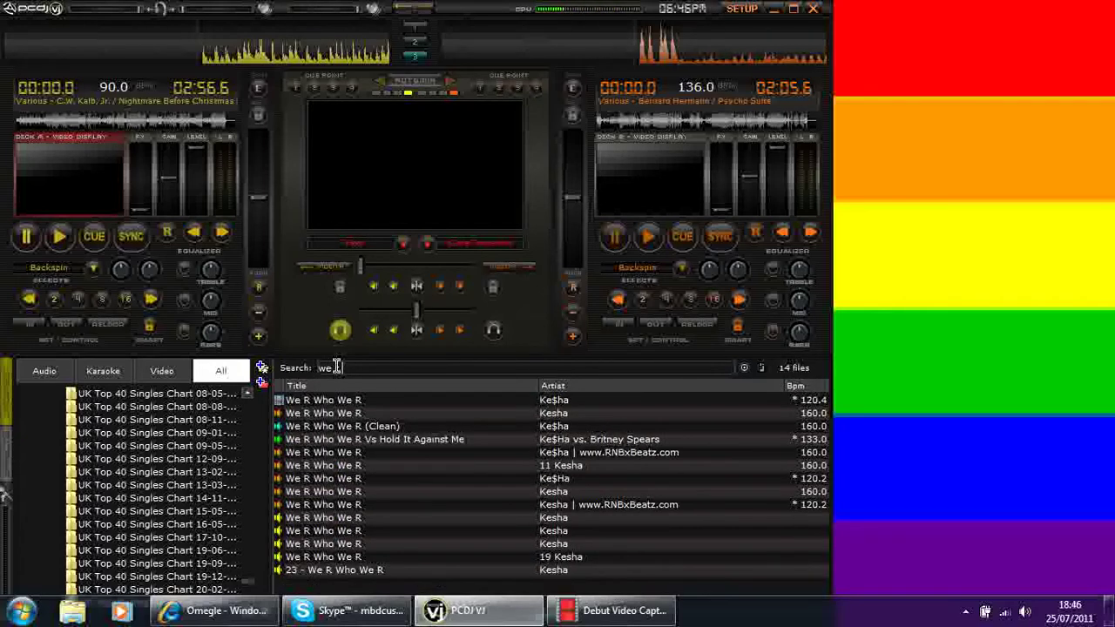
type(" r")
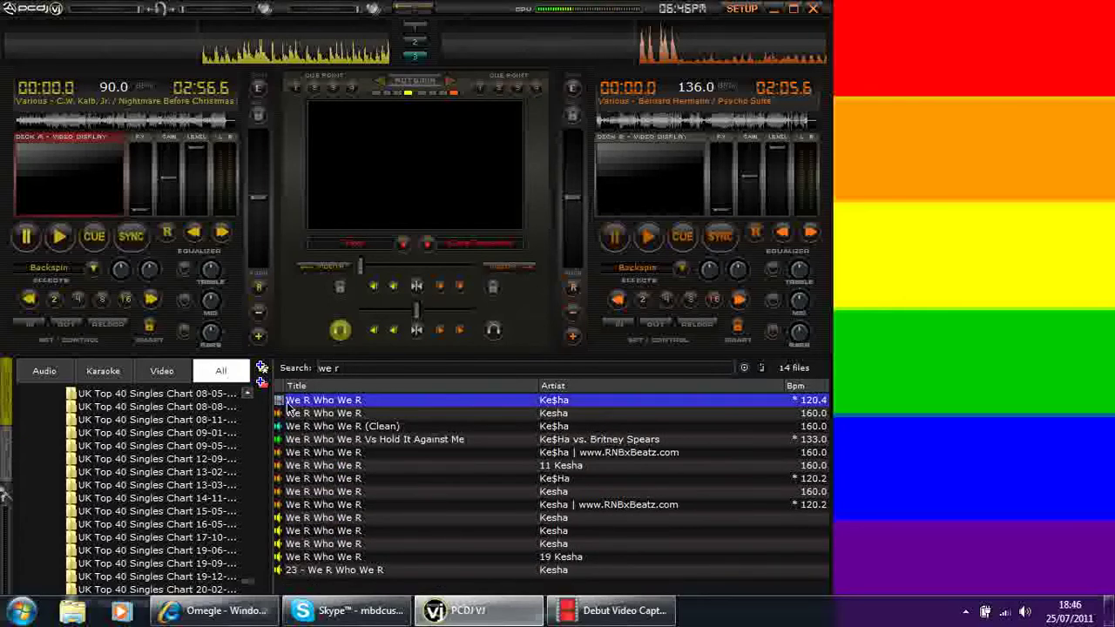
left_click(296, 402)
left_click(309, 428)
left_click(316, 414)
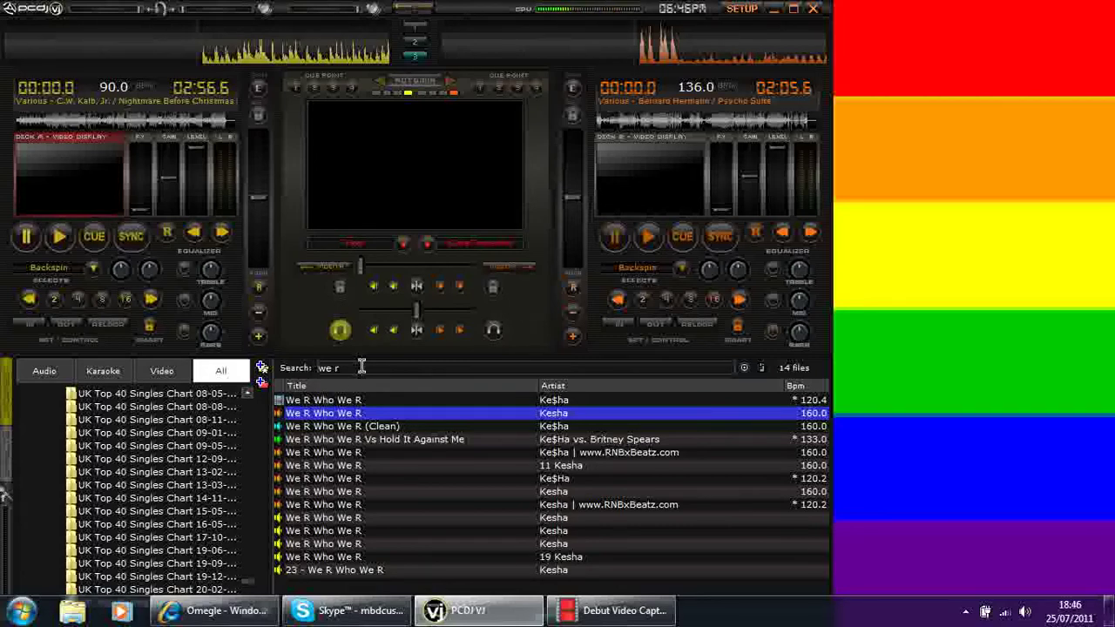
key("BackSpace")
key("BackSpace")
key("BackSpace")
key("BackSpace")
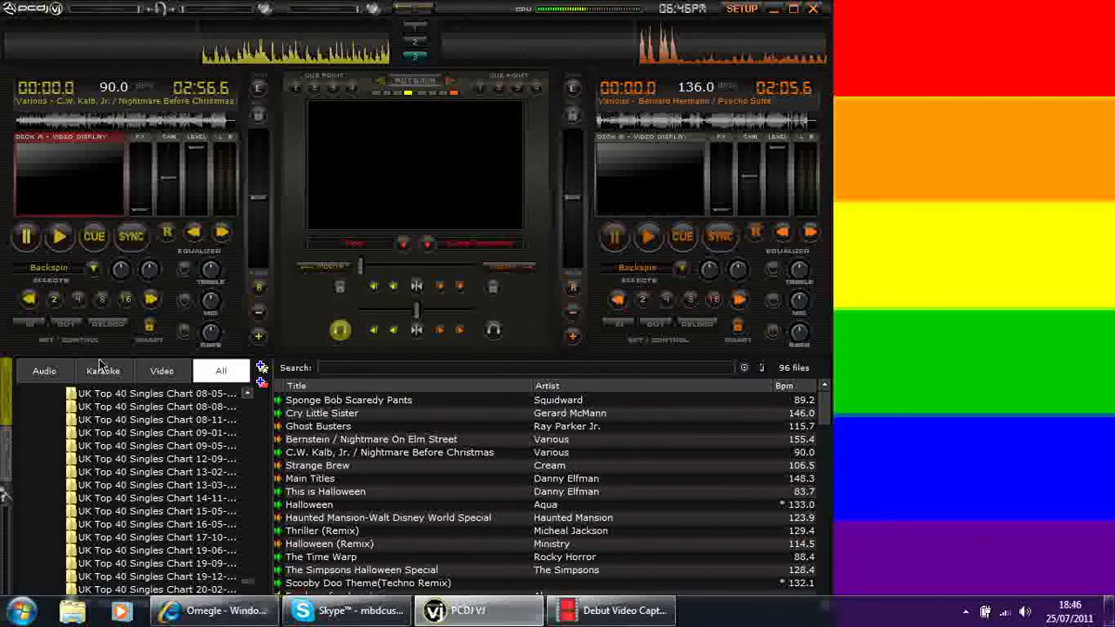
Step: Filter the library to audio files and open the UK Top 40 Singles Chart 09-01 folder
left_click(39, 375)
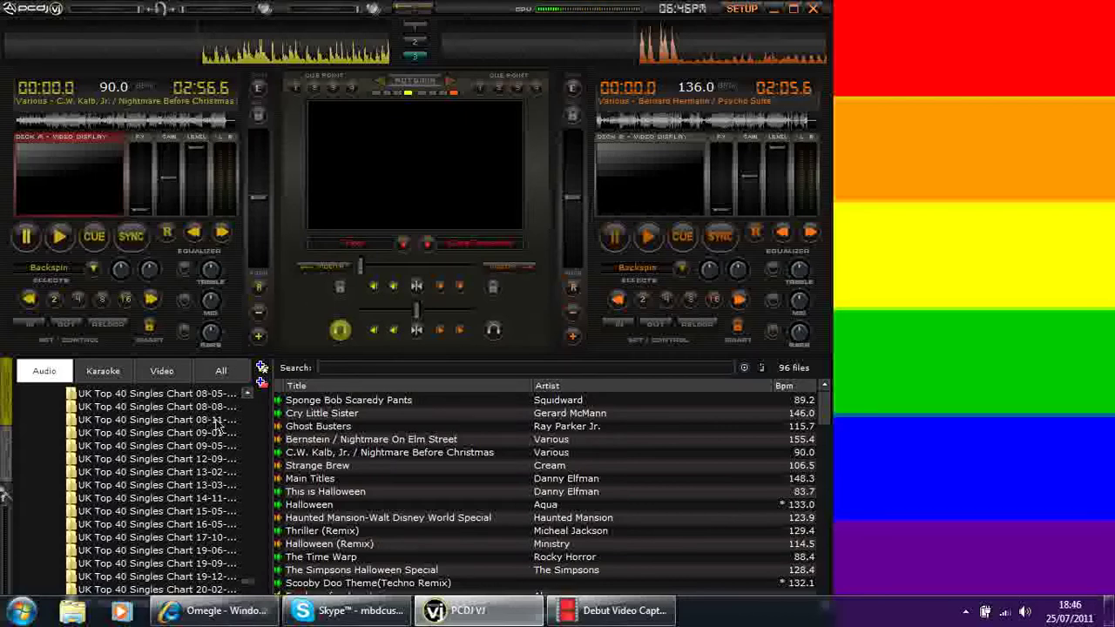
left_click(145, 433)
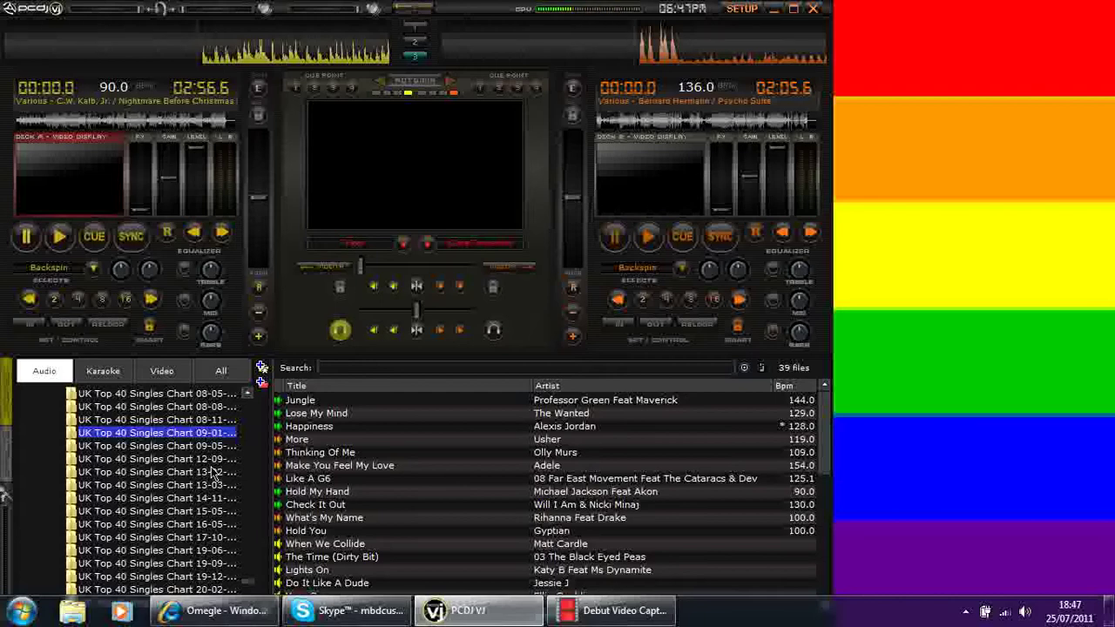
Step: Browse the 13-02 and 09-01 chart folders and select tracks in the list
left_click(214, 473)
left_click(199, 433)
left_click(318, 529)
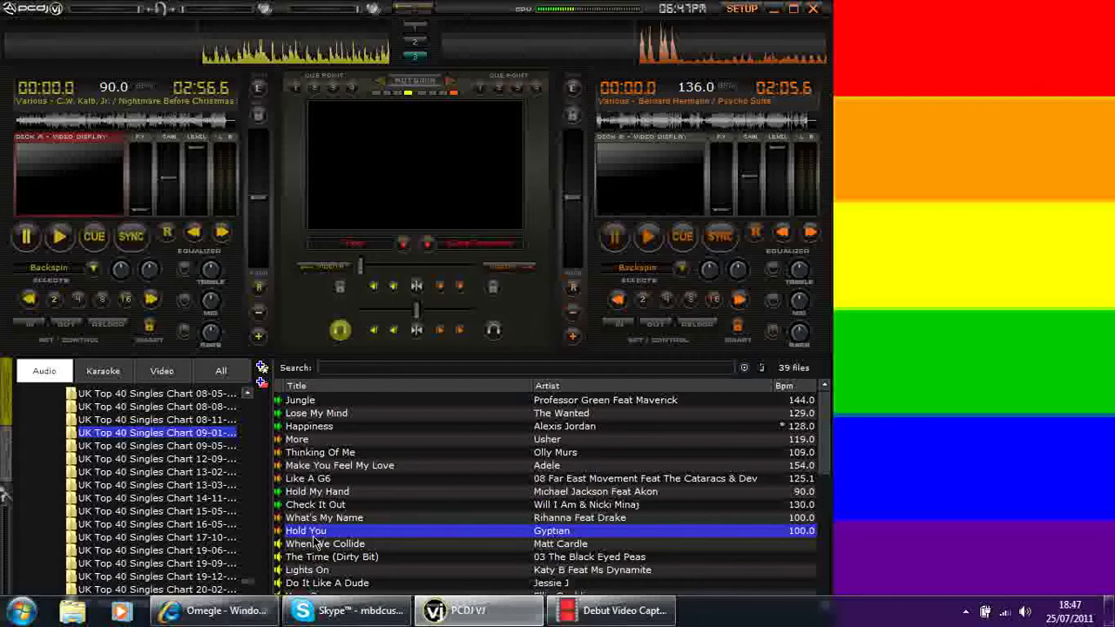
left_click(310, 402)
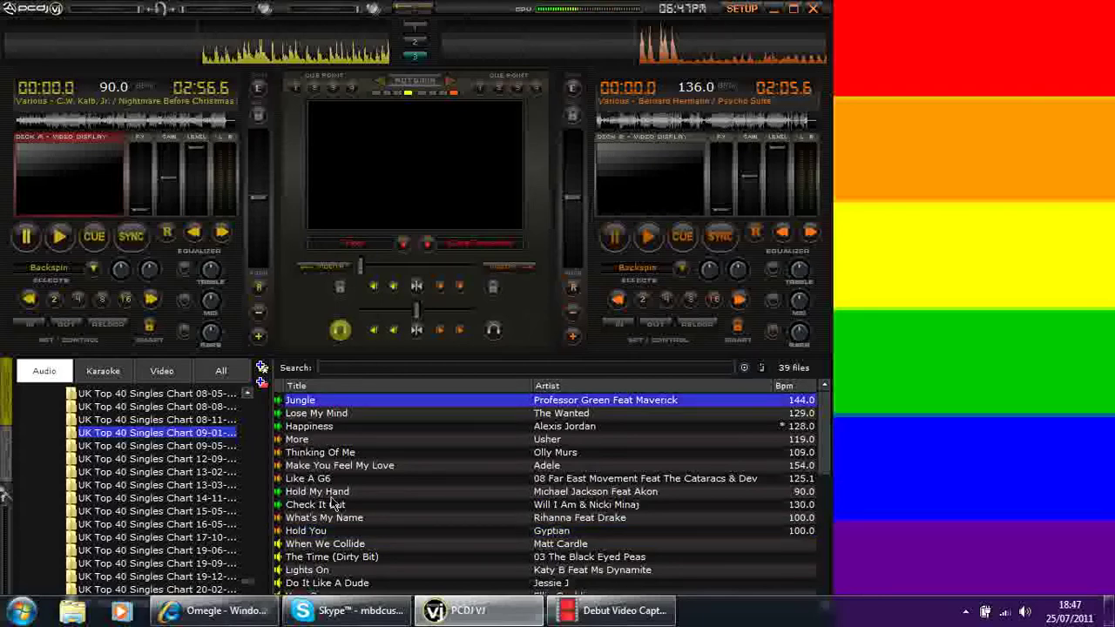
left_click(327, 531)
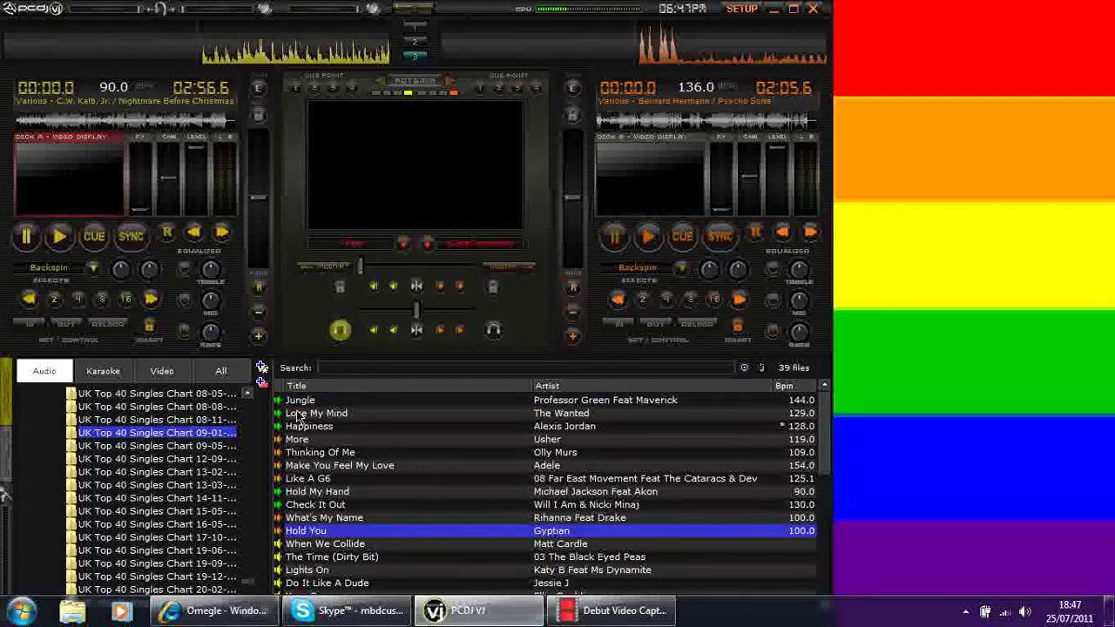
Step: Load Jungle by Professor Green onto deck A, play it briefly, then cue back to start
left_click_drag(301, 403, 192, 197)
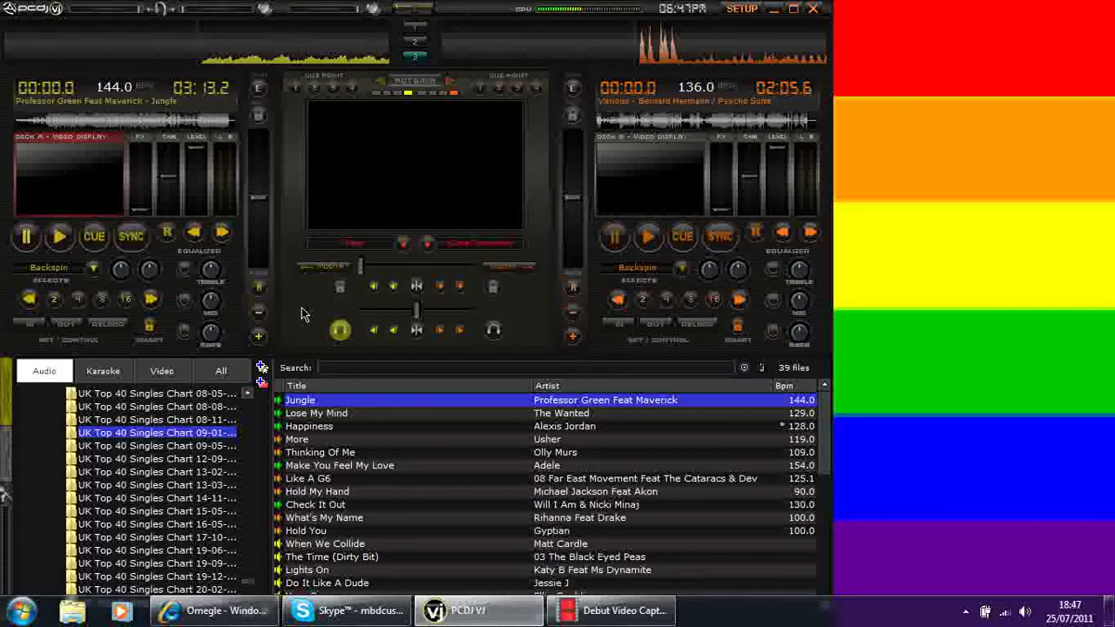
left_click(61, 241)
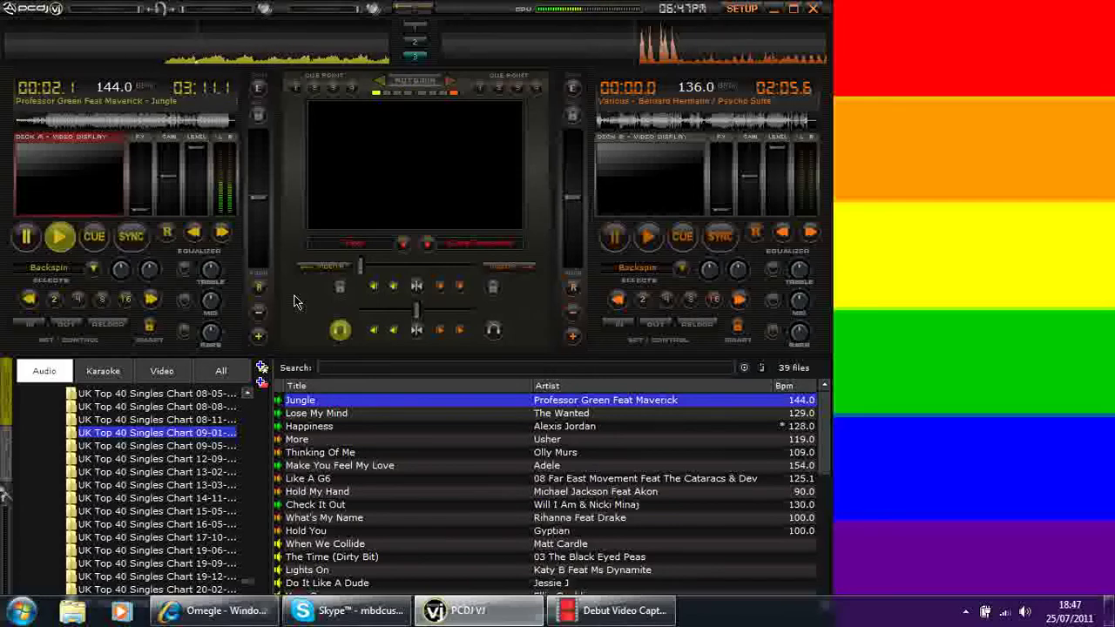
left_click(95, 243)
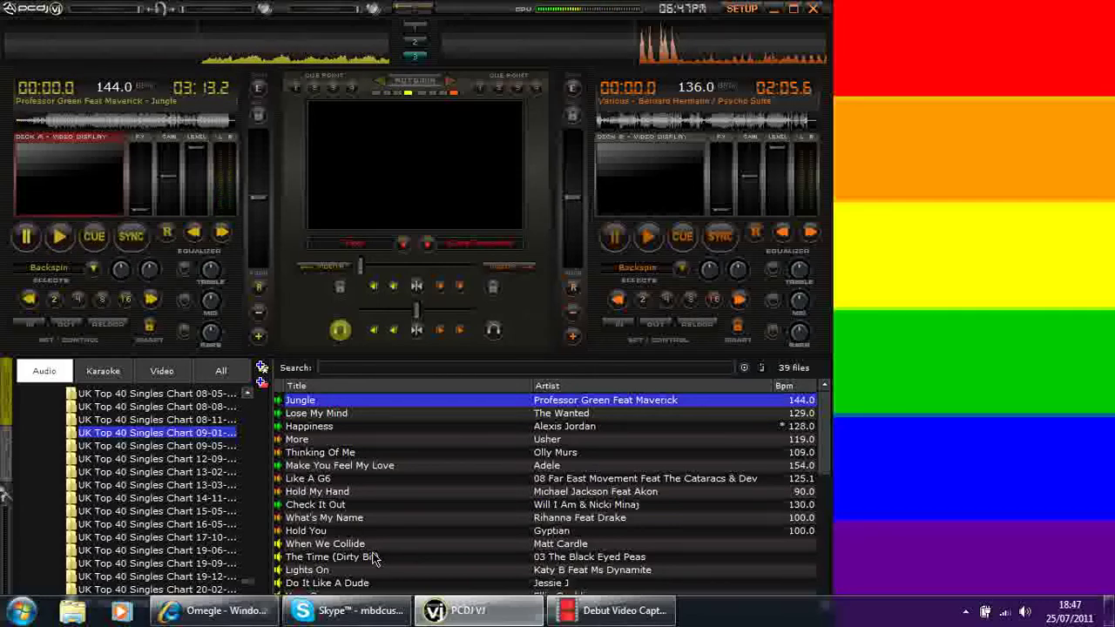
Step: Load When We Collide by Matt Cardle onto deck B and nudge its gain up slightly
left_click(341, 546)
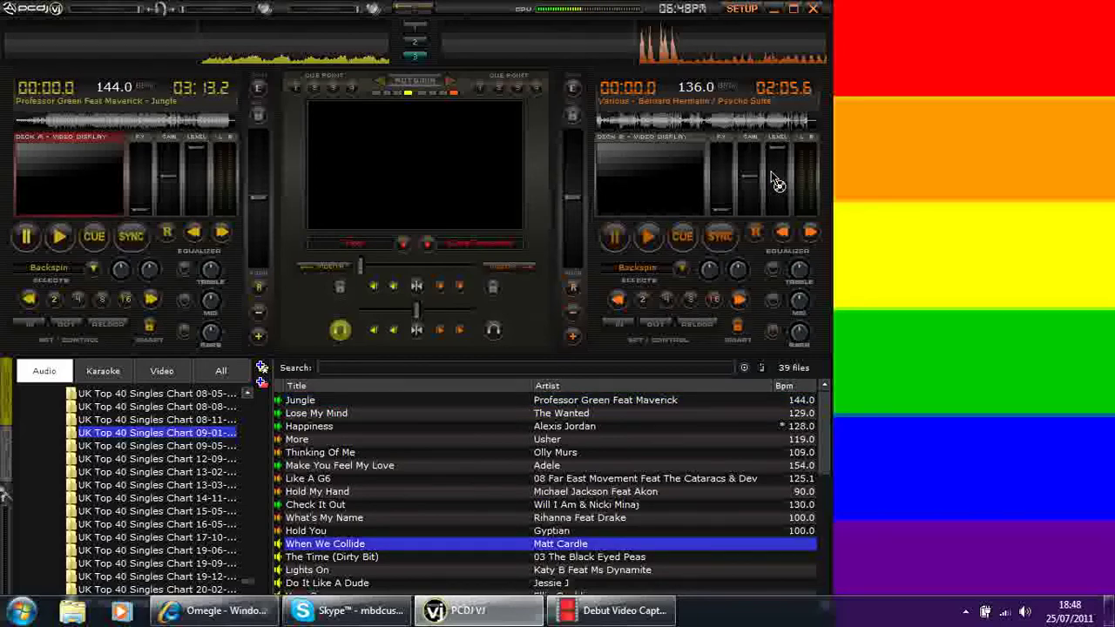
left_click(722, 171)
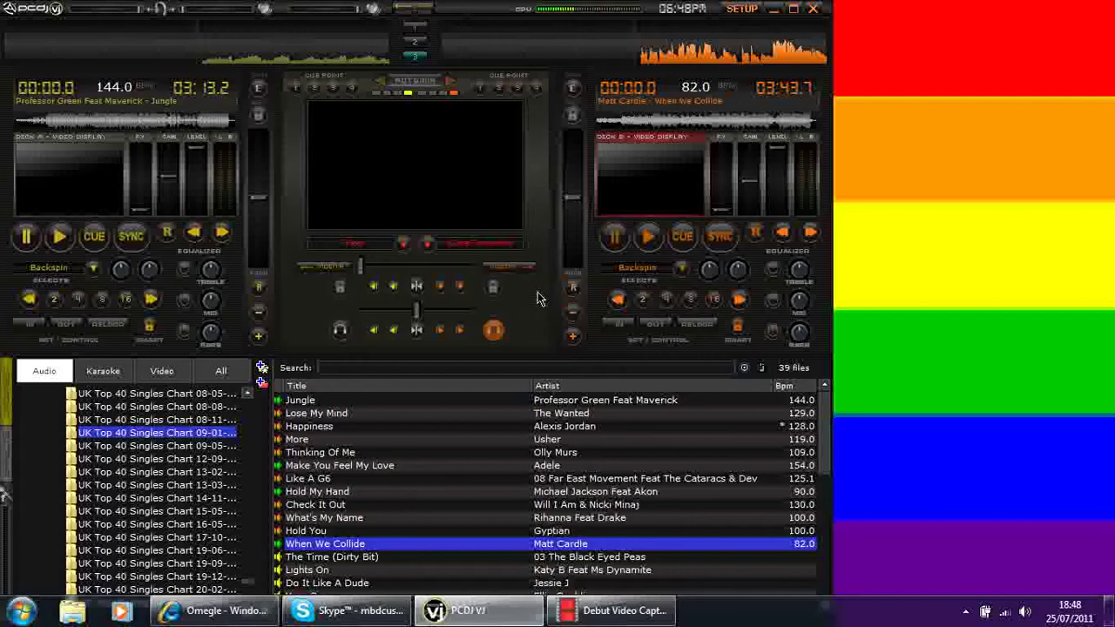
left_click(751, 180)
Step: Play When We Collide on deck B, seek to two minutes, near the end, two minutes again, then cue to 00:00.0
left_click(650, 238)
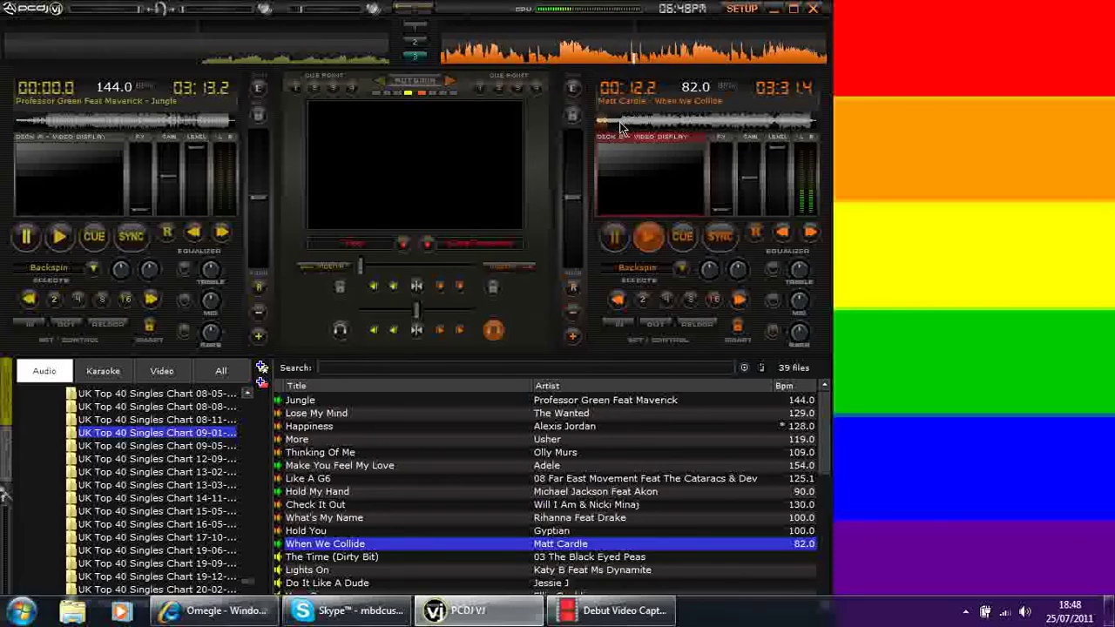
left_click(713, 126)
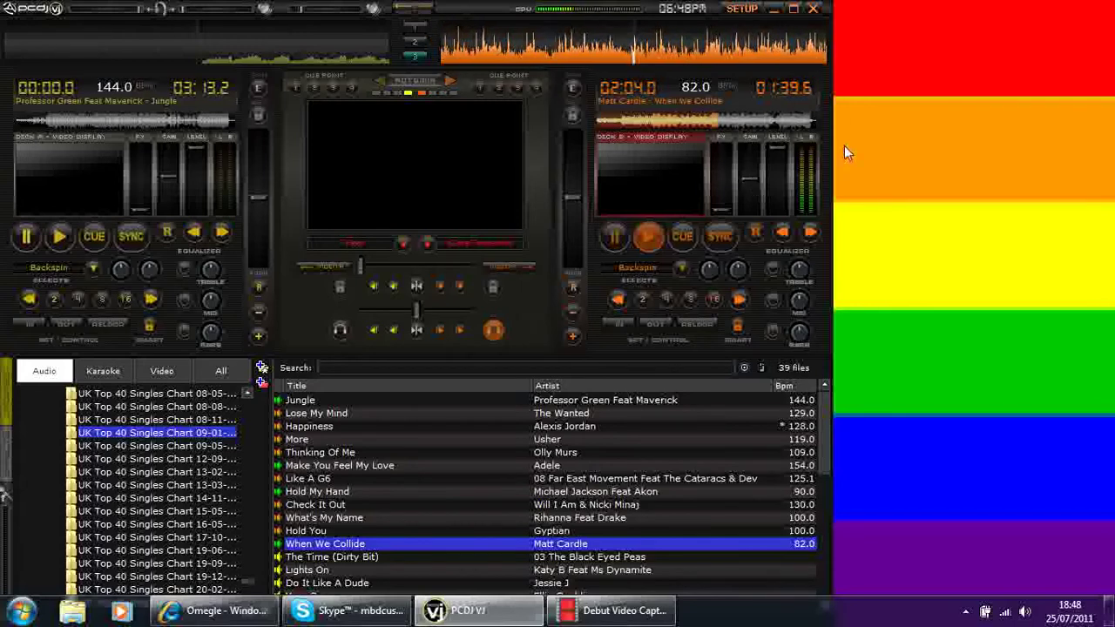
left_click(775, 126)
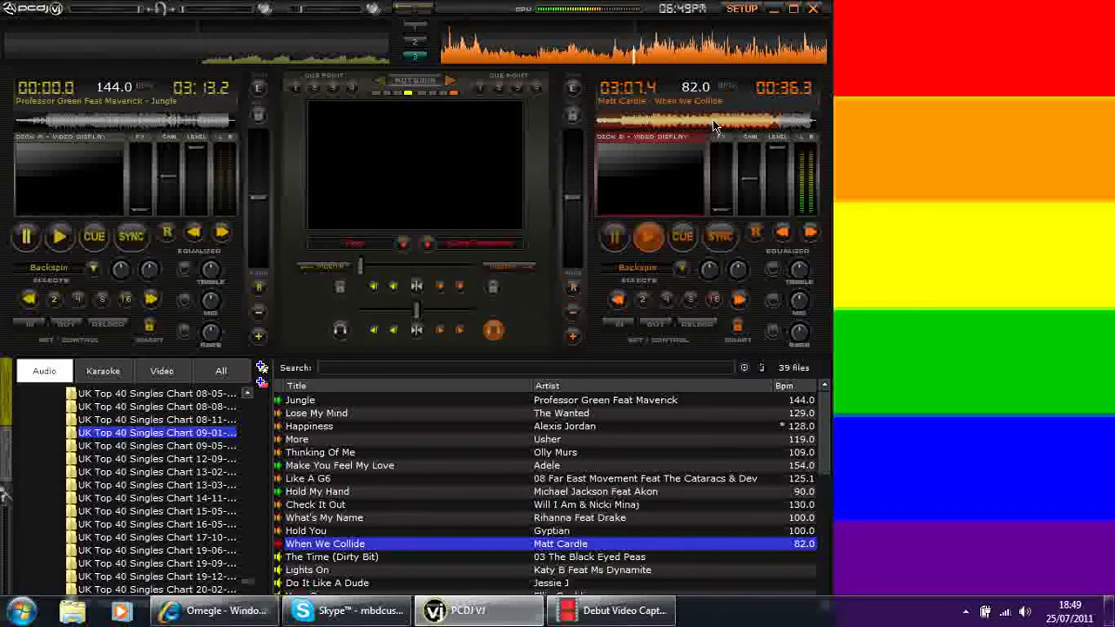
left_click(712, 119)
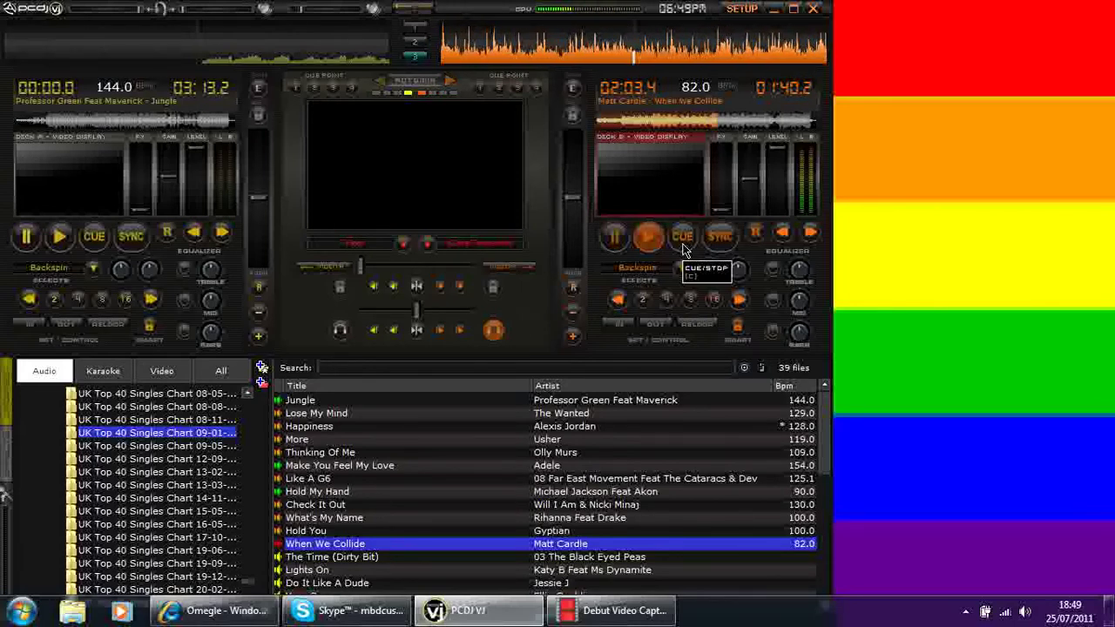
left_click(684, 249)
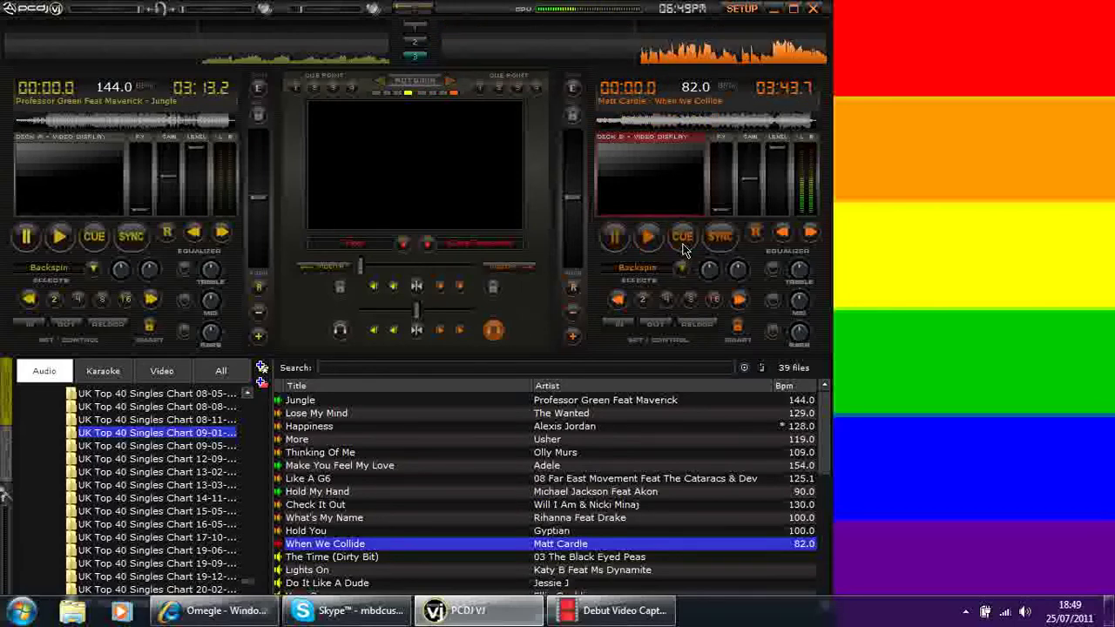
left_click(306, 401)
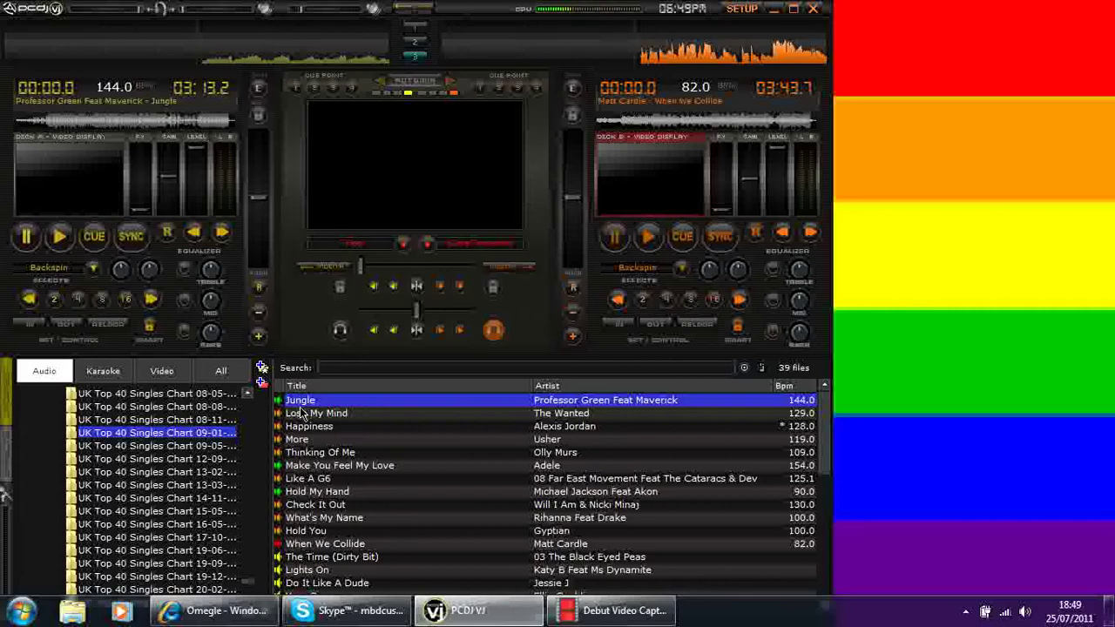
left_click(299, 416)
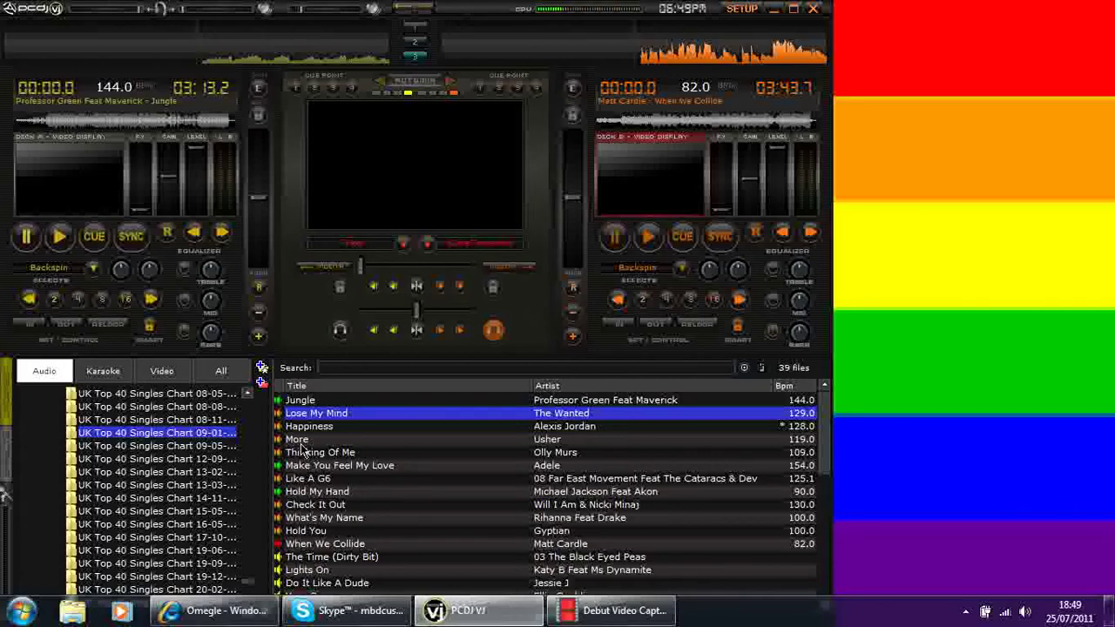
left_click(312, 559)
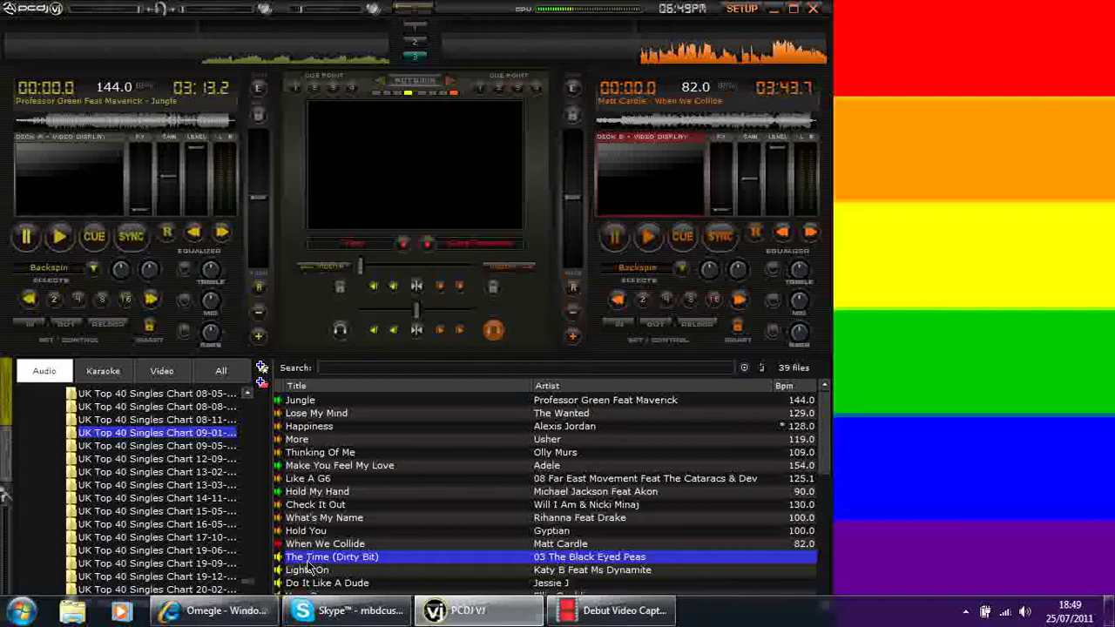
left_click(309, 545)
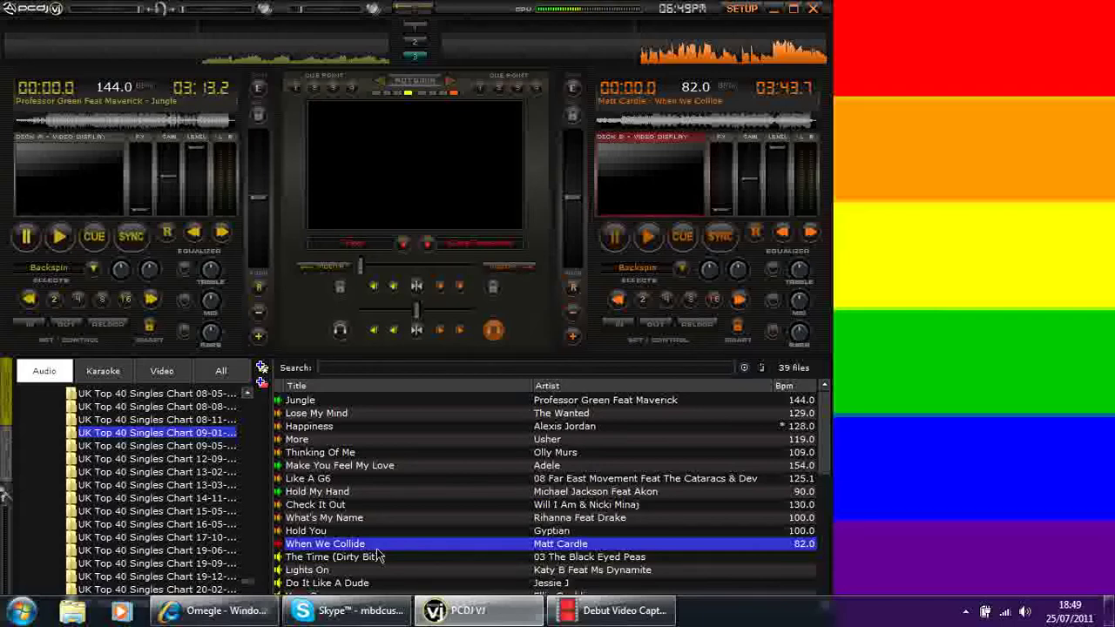
left_click(192, 445)
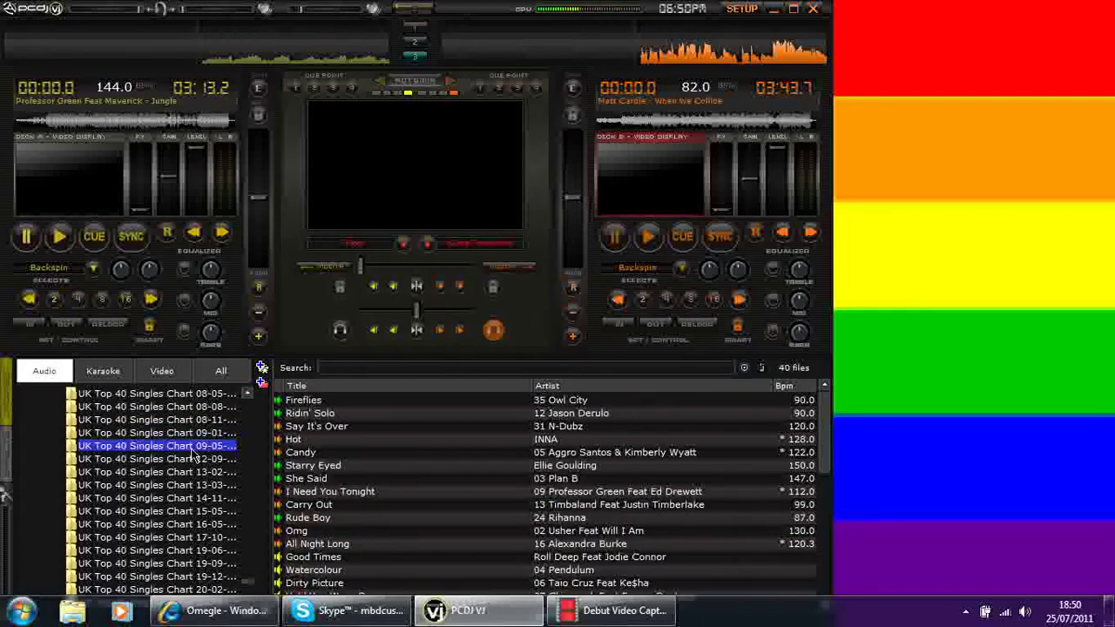
left_click(193, 433)
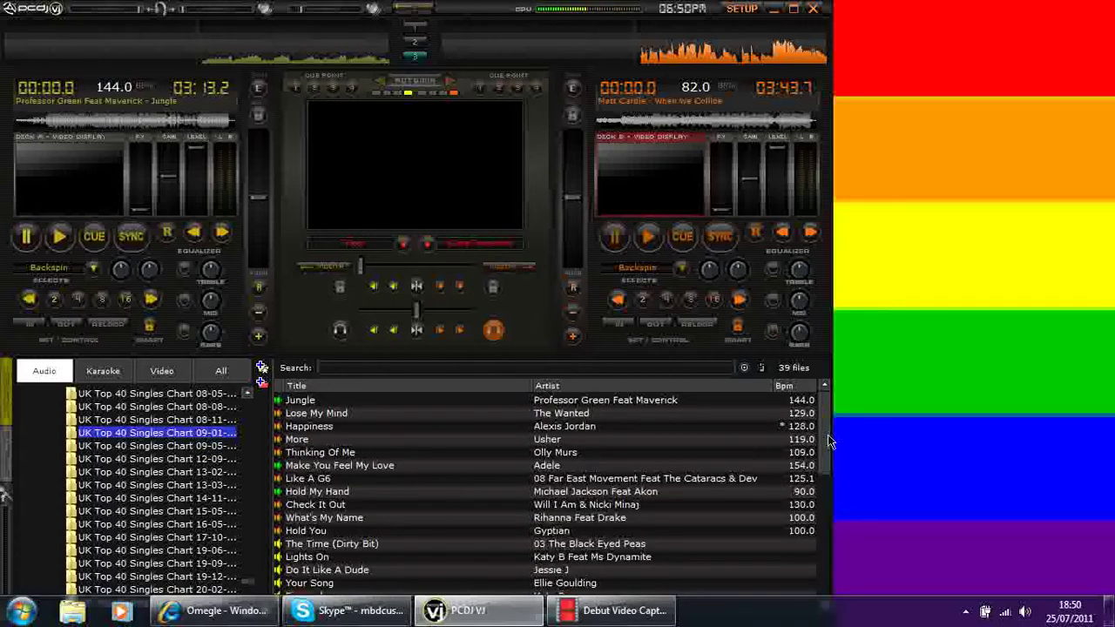
left_click_drag(826, 419, 820, 529)
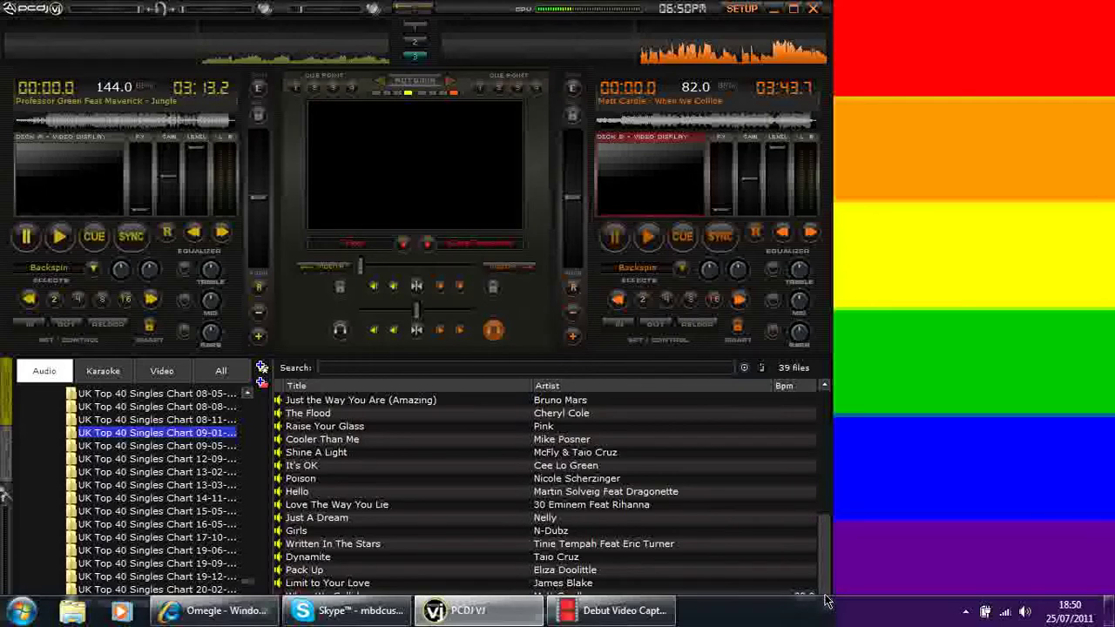
left_click(300, 596)
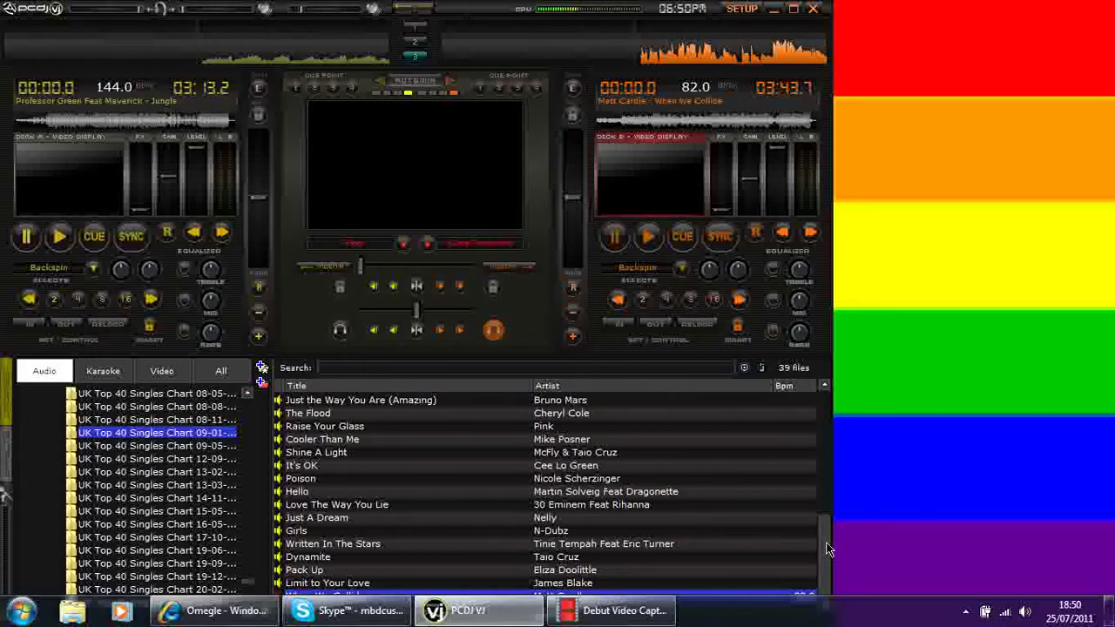
left_click_drag(829, 549, 815, 423)
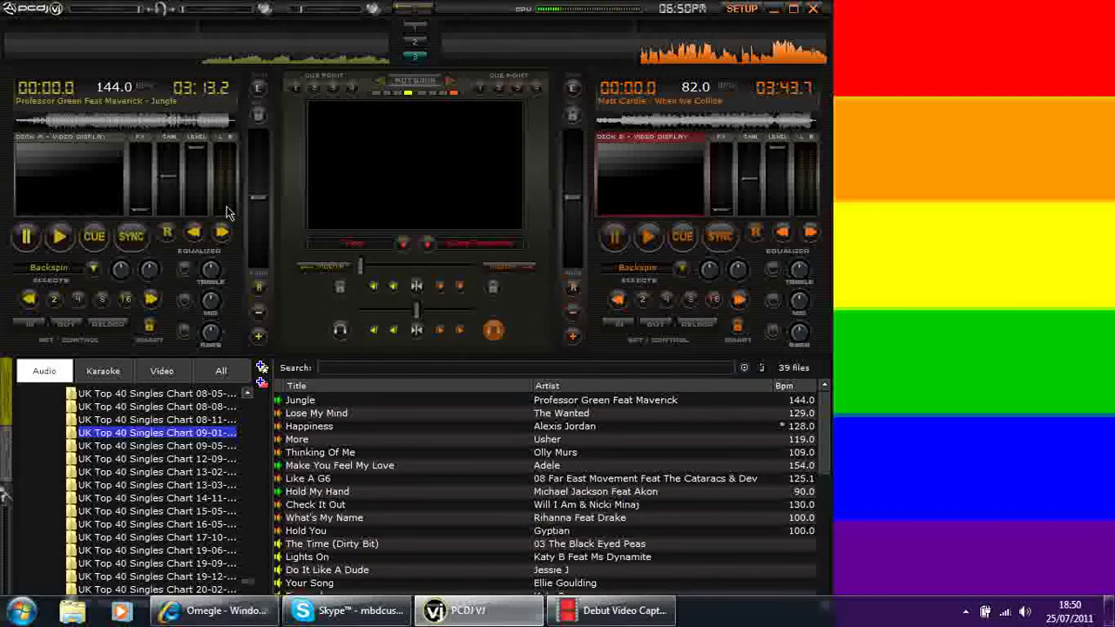
Step: Load Lose My Mind by The Wanted onto deck A, test-play it, and cue it back to the start
left_click(306, 413)
left_click_drag(174, 156, 198, 183)
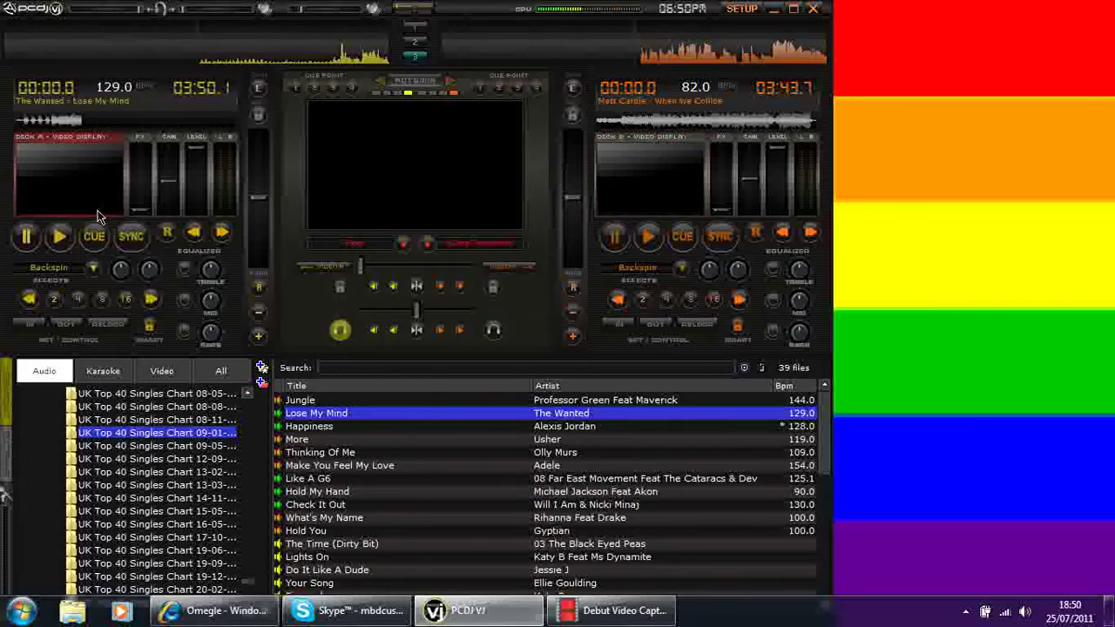
left_click(60, 238)
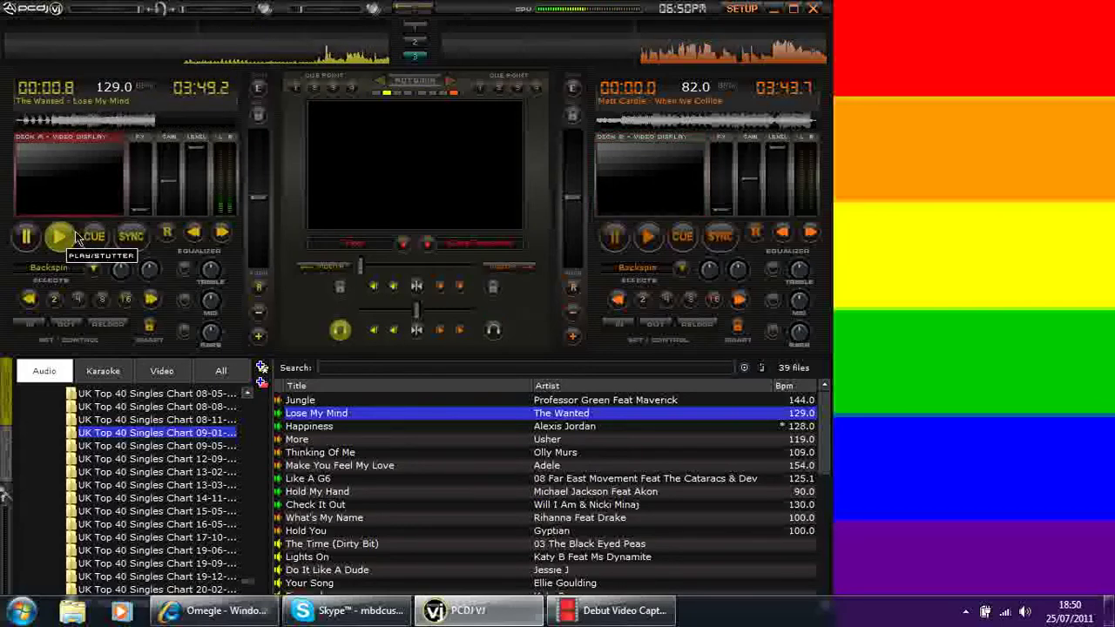
left_click(93, 239)
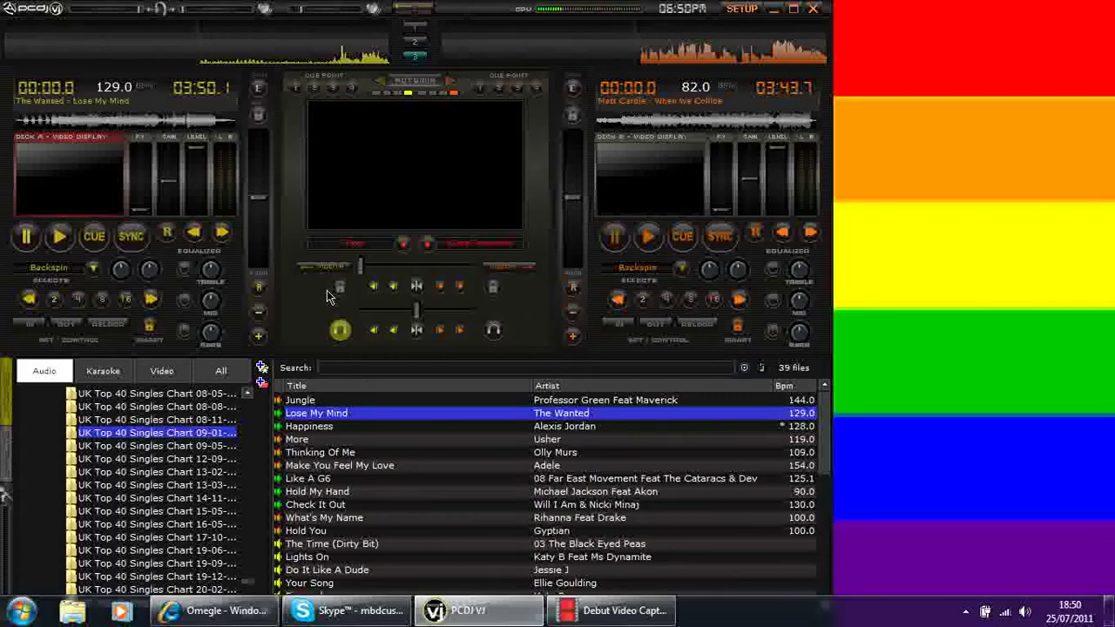
mouse_move(599, 617)
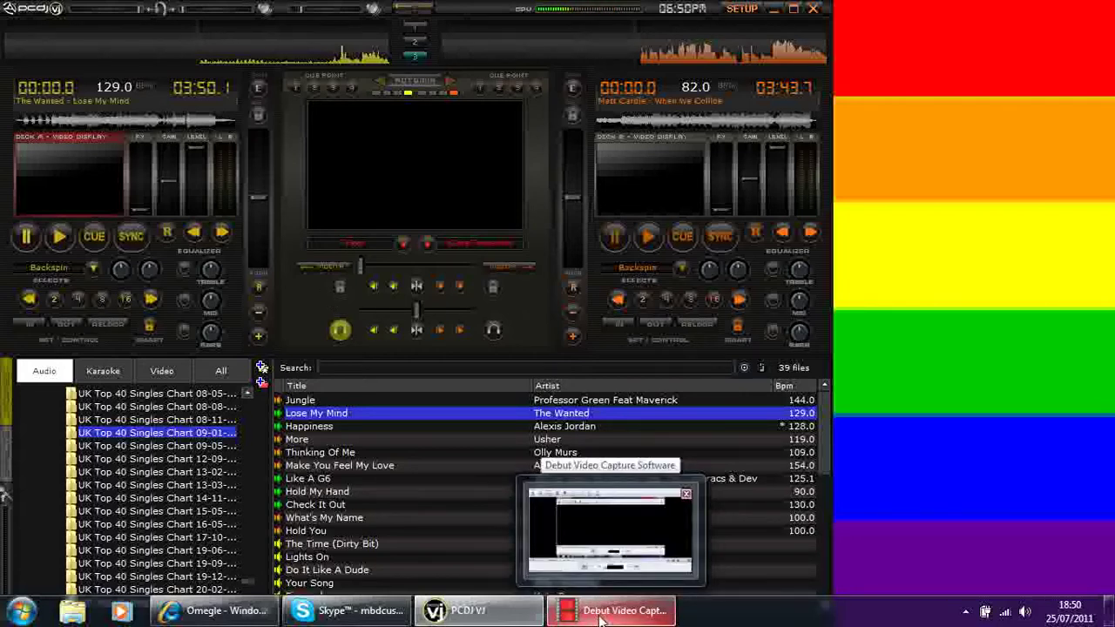